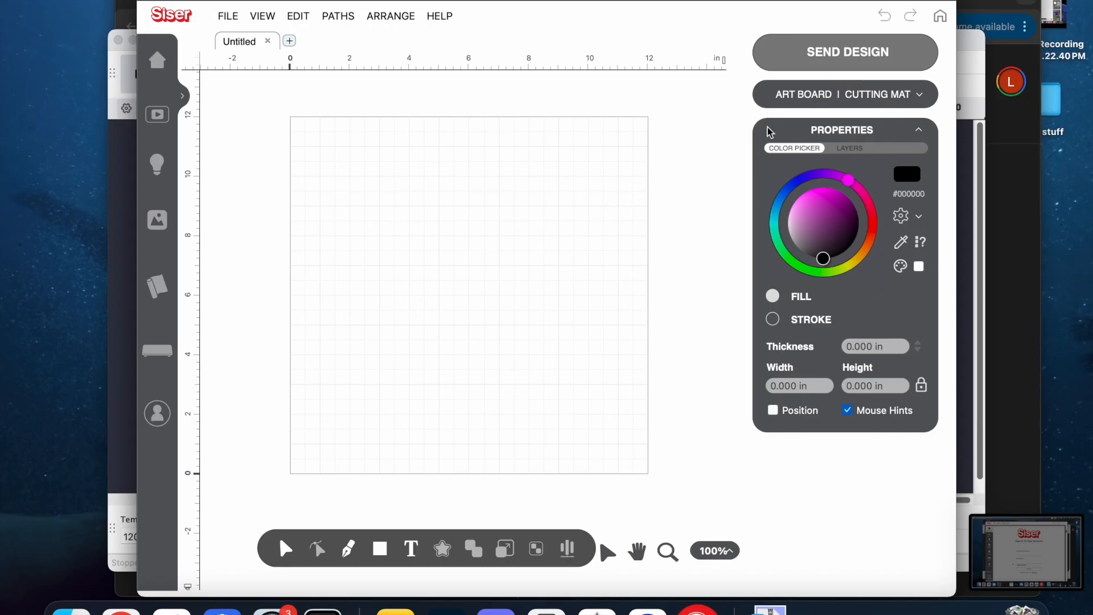
# Set up the art board as a Print and Cut job with US Letter (8.5 in x 11 in) paper.
pyautogui.click(823, 98)
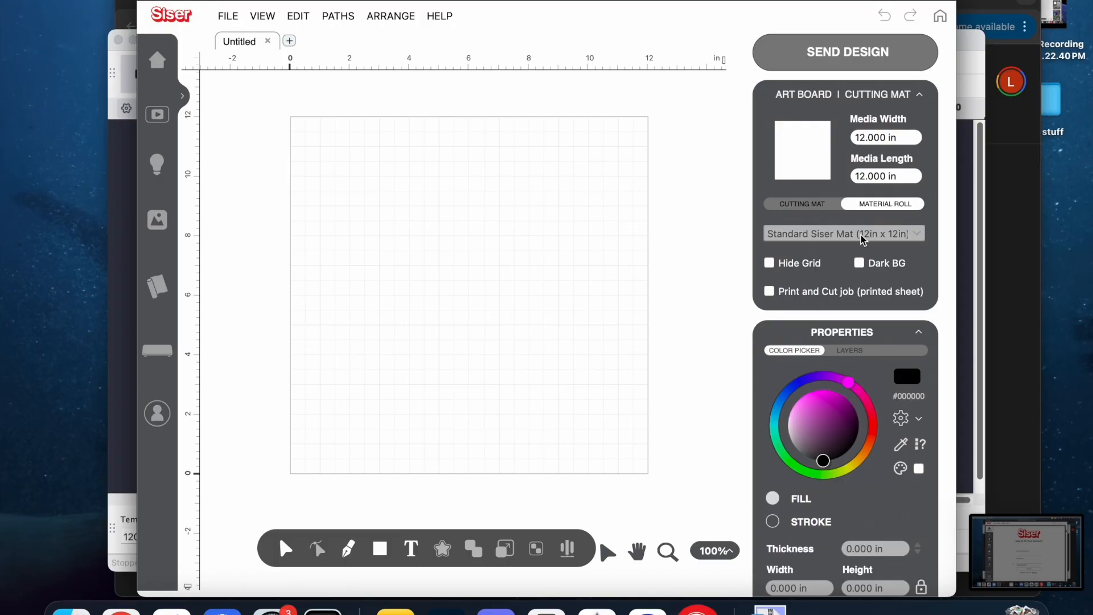
pyautogui.click(817, 297)
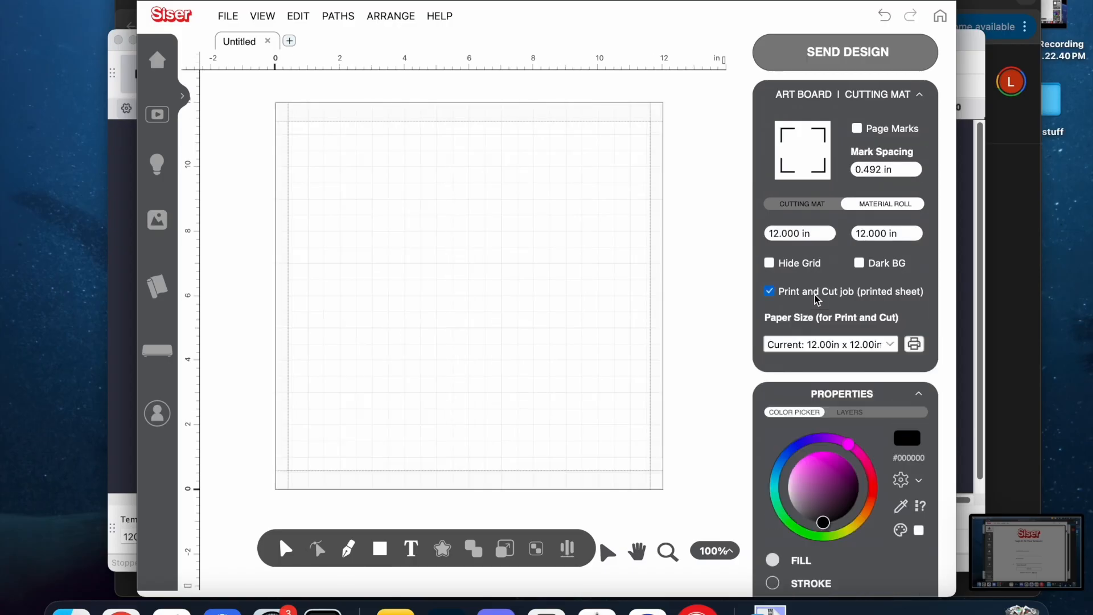
pyautogui.click(813, 345)
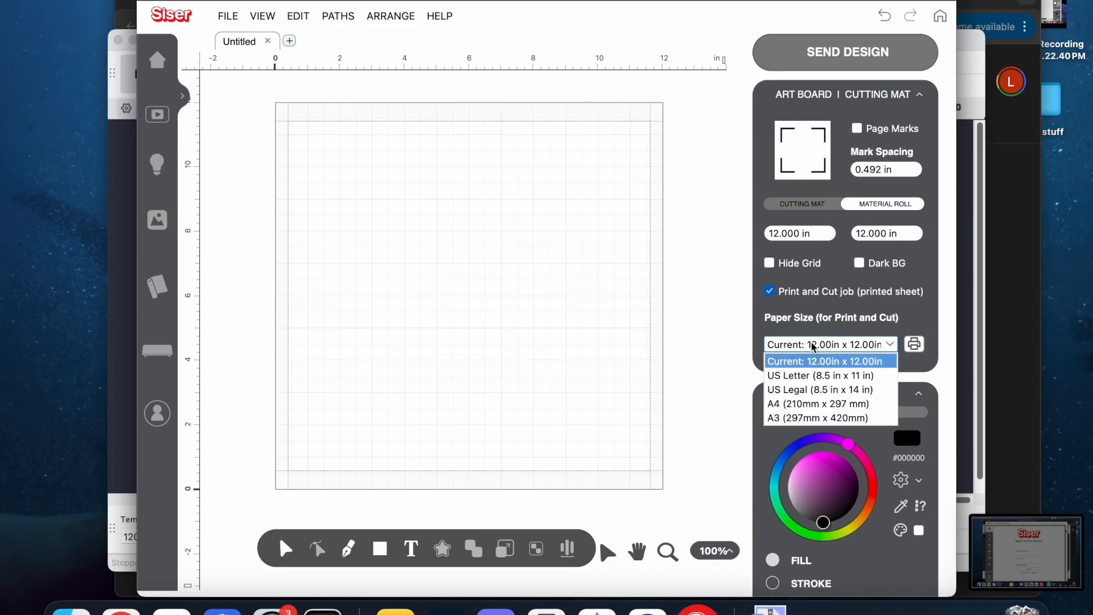
pyautogui.click(815, 375)
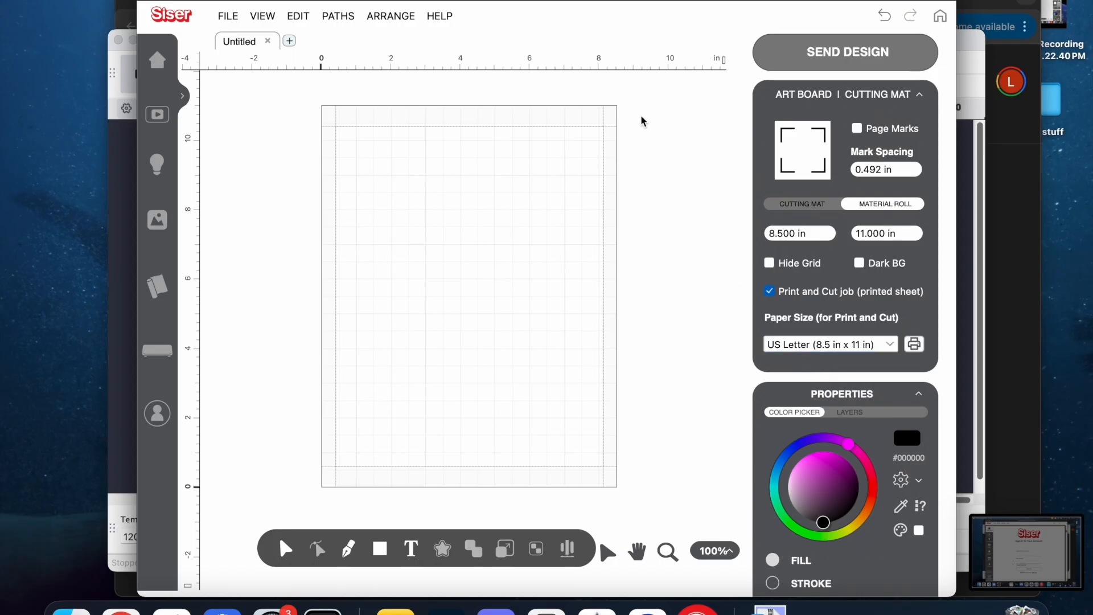
# Import IMG_0330.PNG from the Art folder as a Print and Cut image, keeping the default mask, smoothing and contour settings.
pyautogui.click(228, 15)
pyautogui.click(245, 35)
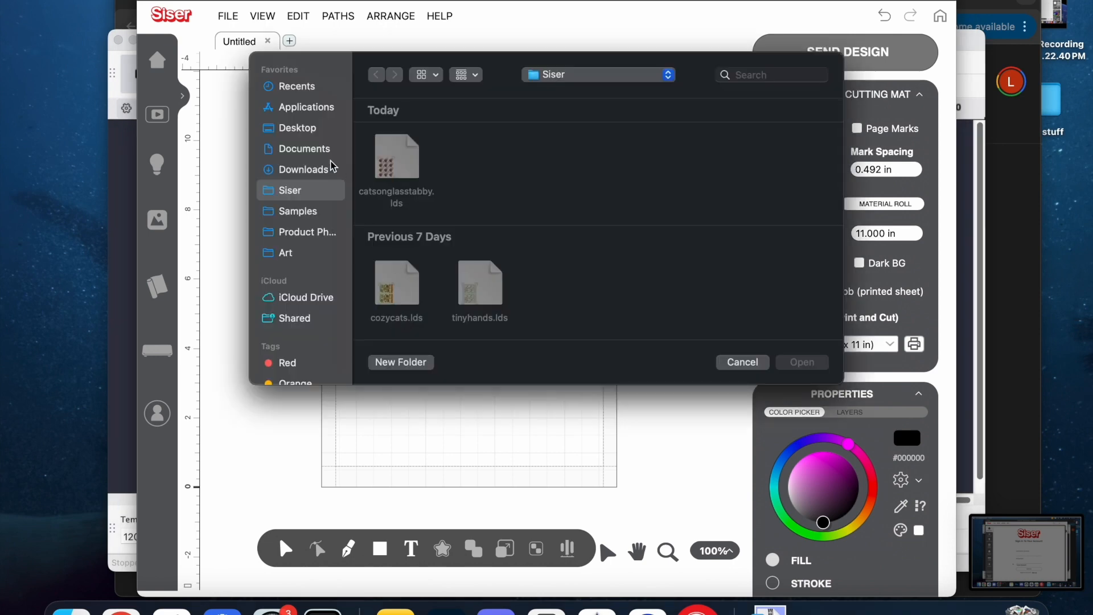
pyautogui.click(295, 254)
pyautogui.doubleClick(647, 156)
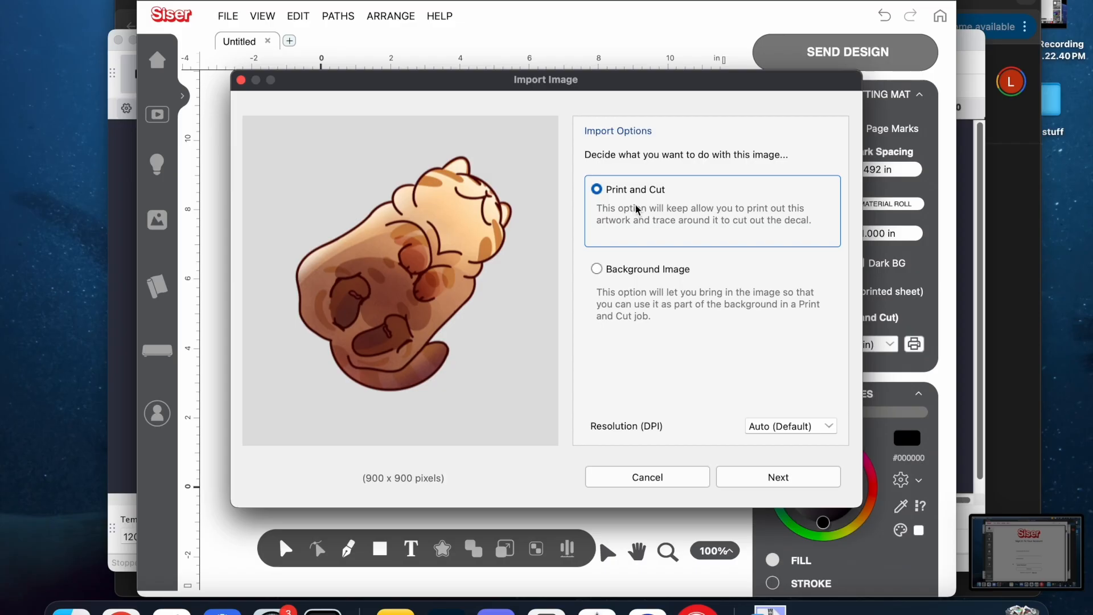
pyautogui.click(746, 477)
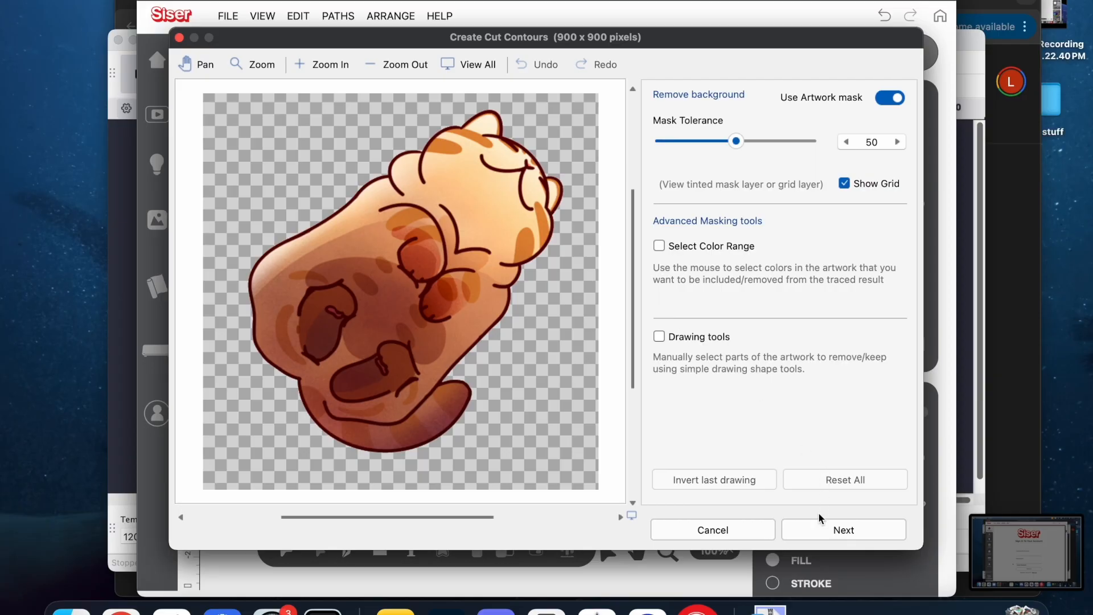
pyautogui.click(817, 535)
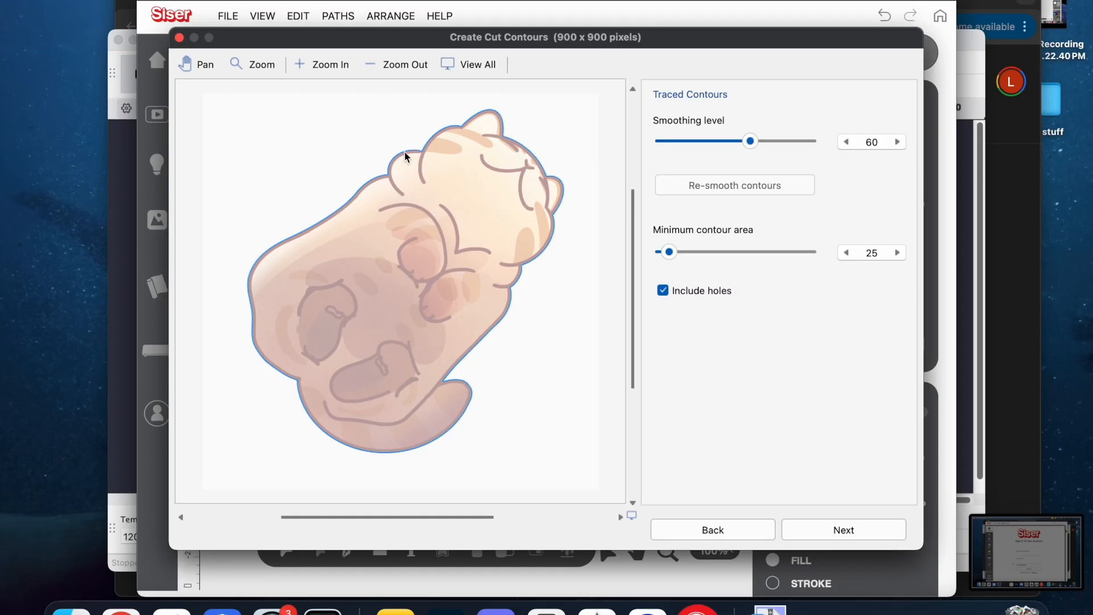
pyautogui.click(825, 531)
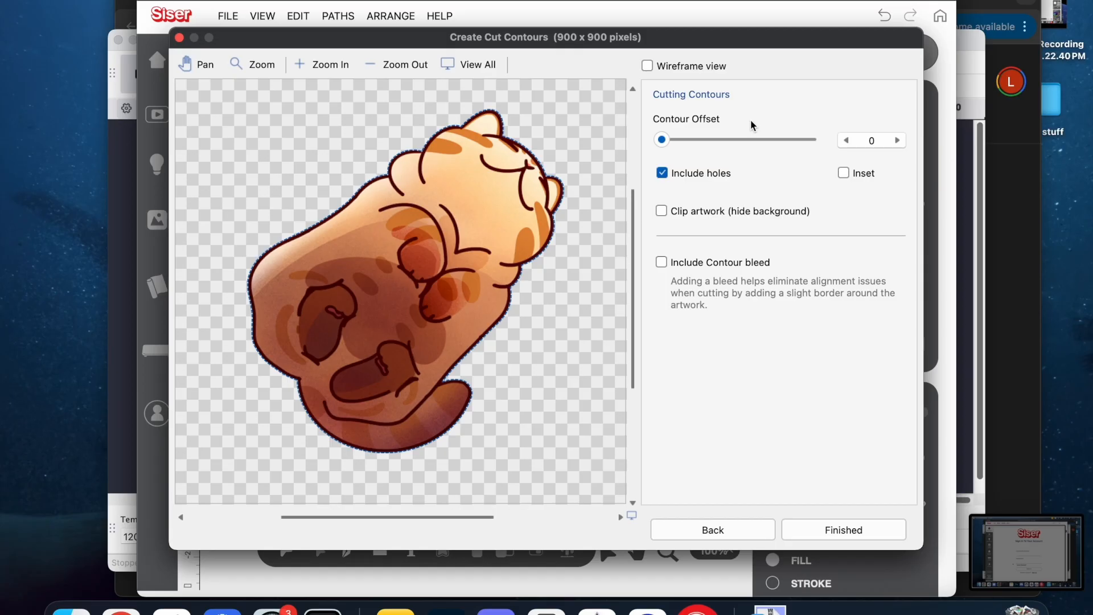
pyautogui.click(794, 522)
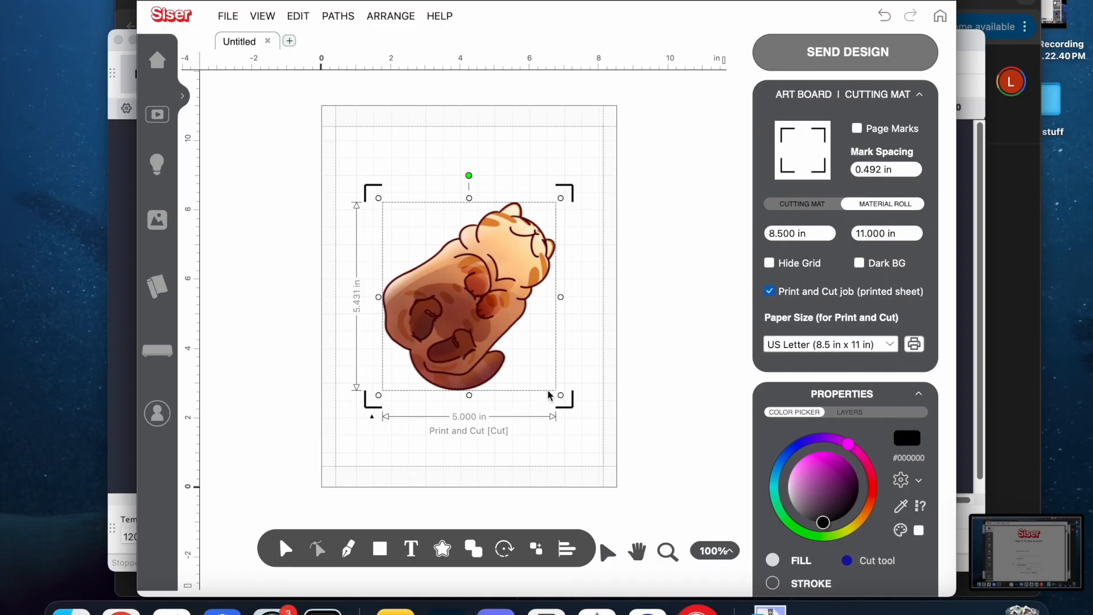
# Scale the cat to about 1.9 by 2.1 in and build a Print and Cut Logo contour with a 0.050 in offset.
pyautogui.moveTo(562, 396); pyautogui.dragTo(467, 270)
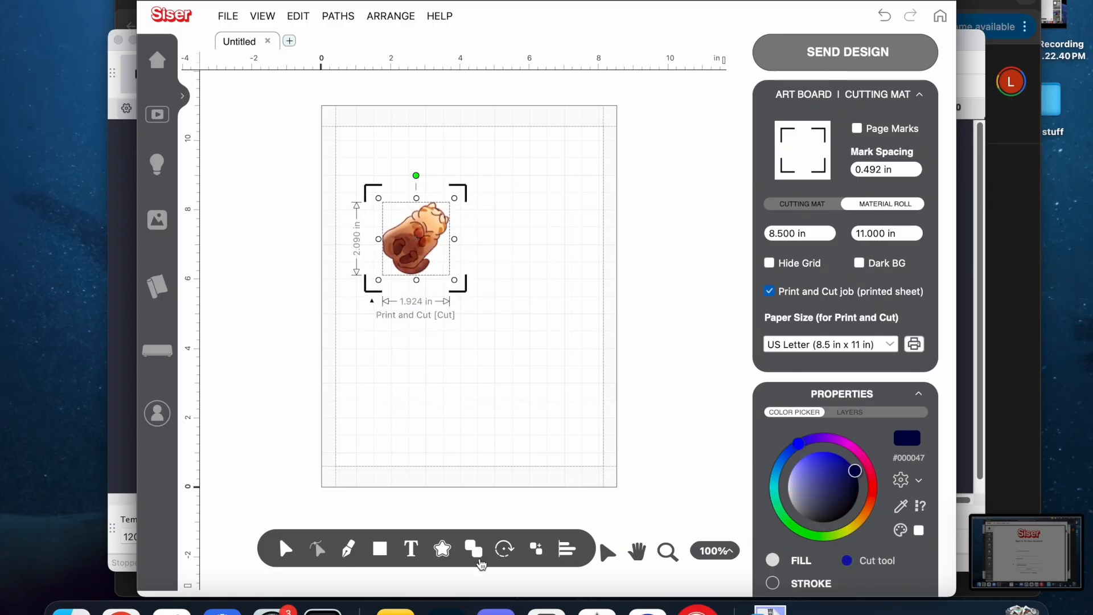
pyautogui.click(442, 550)
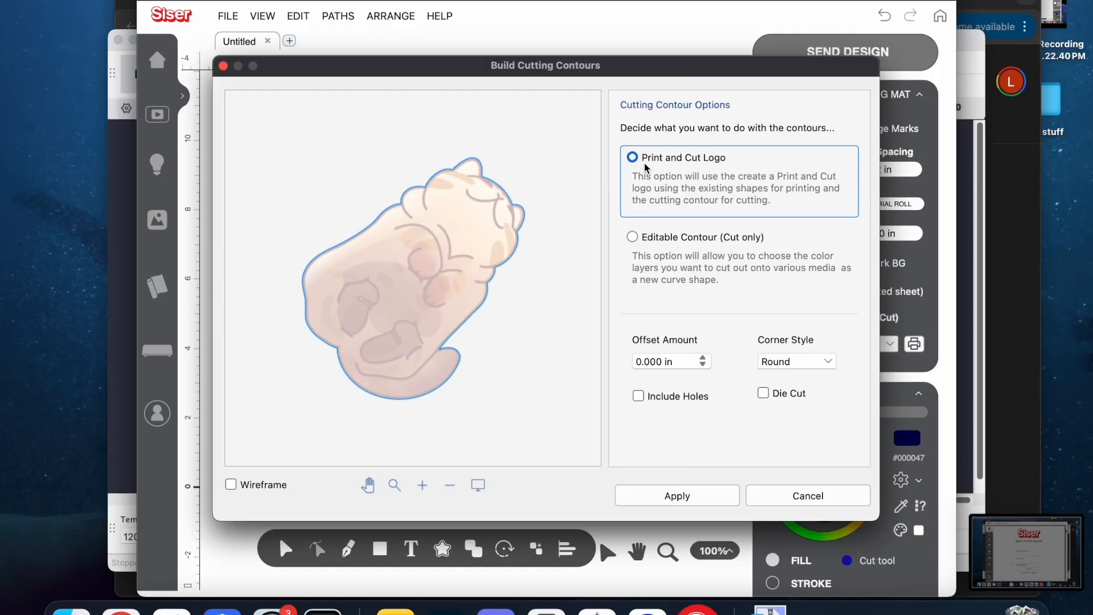
pyautogui.click(655, 362)
pyautogui.moveTo(651, 361); pyautogui.dragTo(656, 361)
pyautogui.write('5')
pyautogui.press('Tab')
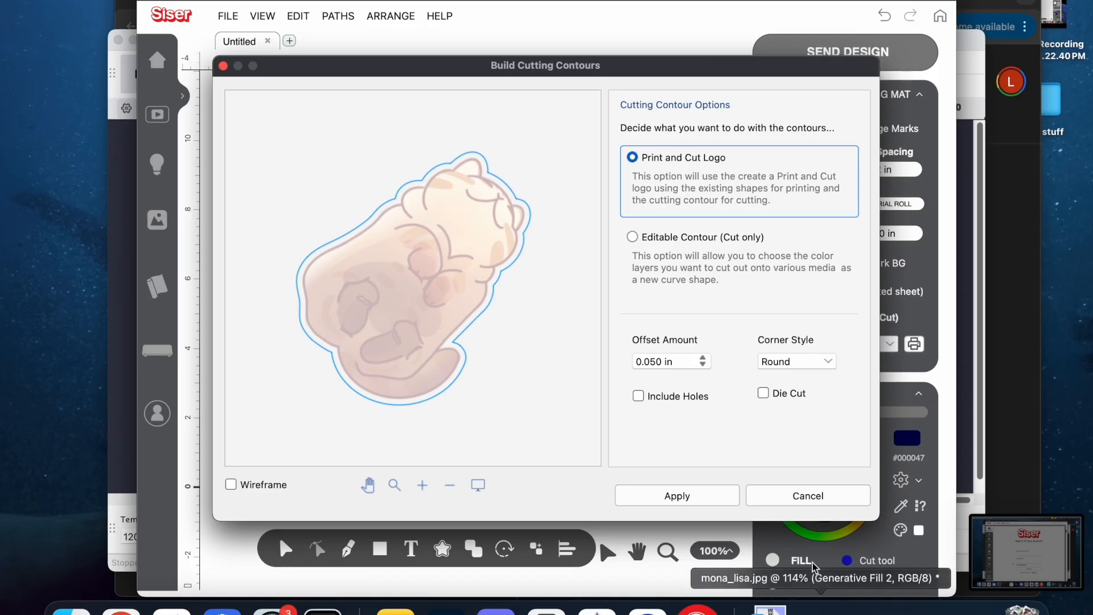
pyautogui.click(699, 503)
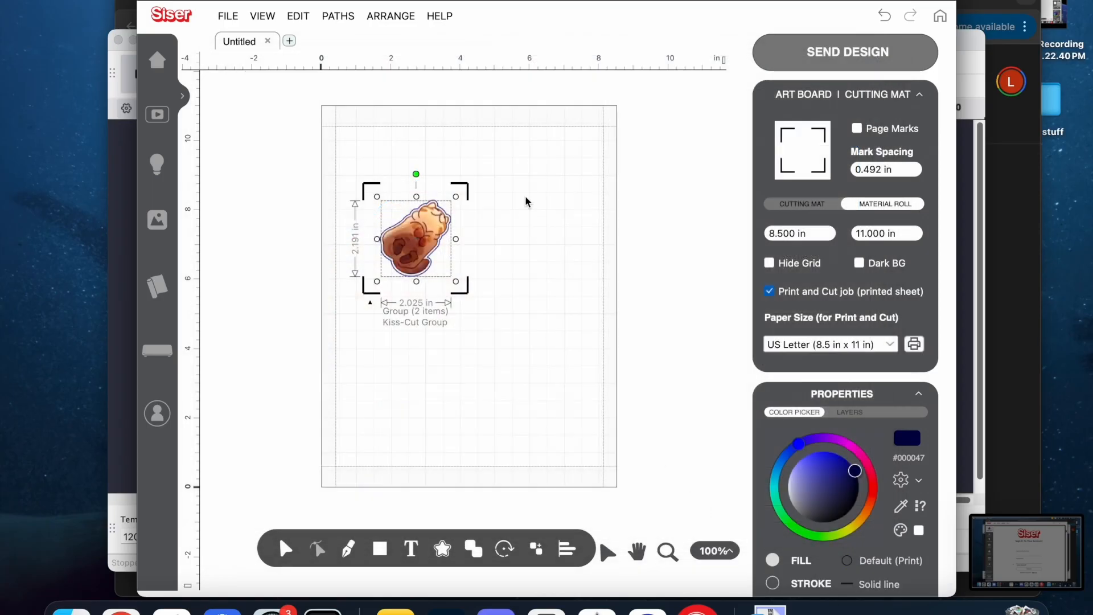
# Place the sticker near the page's upper-left corner, undoing the extra move that pushes its registration marks past the margin.
pyautogui.click(410, 236)
pyautogui.moveTo(410, 235); pyautogui.dragTo(378, 171)
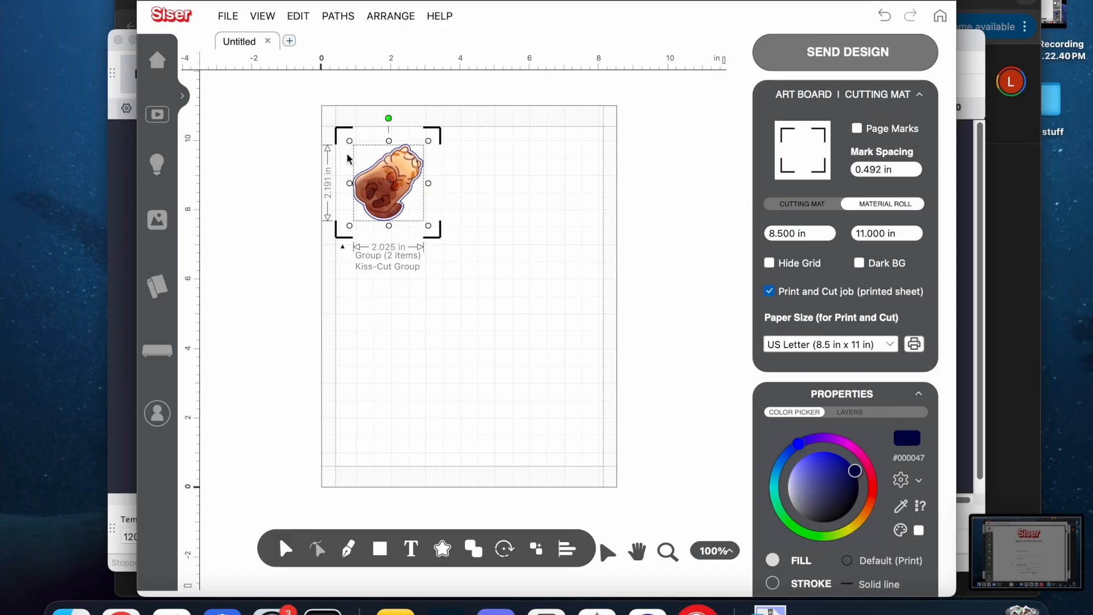
pyautogui.moveTo(374, 198); pyautogui.dragTo(365, 190)
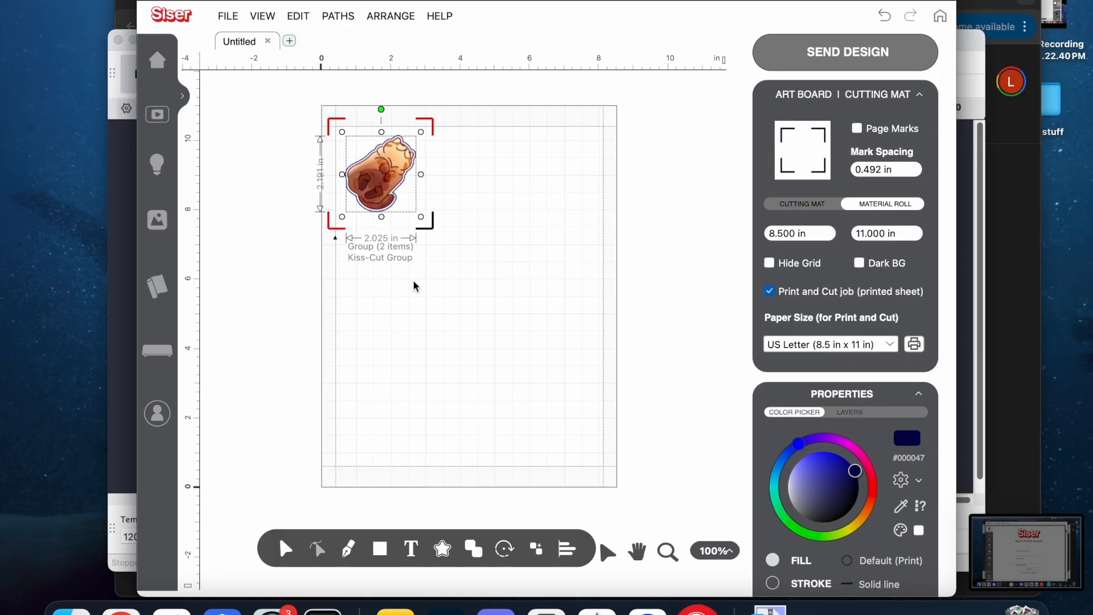
pyautogui.press('super+z')
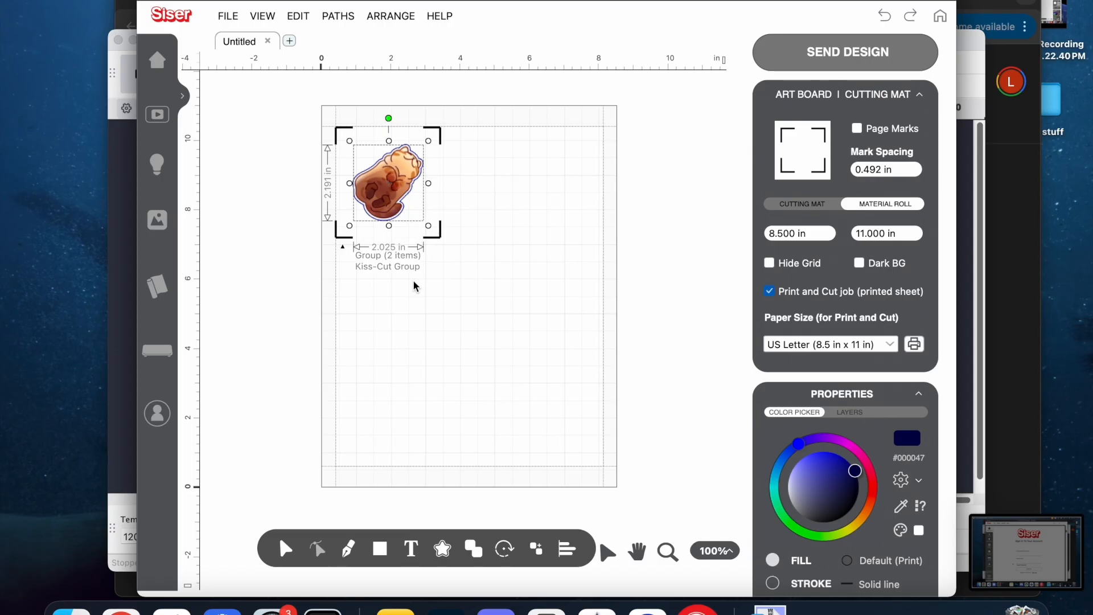
# Duplicate the sticker twice to form a row of three across the top of the page.
pyautogui.moveTo(395, 173); pyautogui.dragTo(467, 172)
pyautogui.press('super+v')
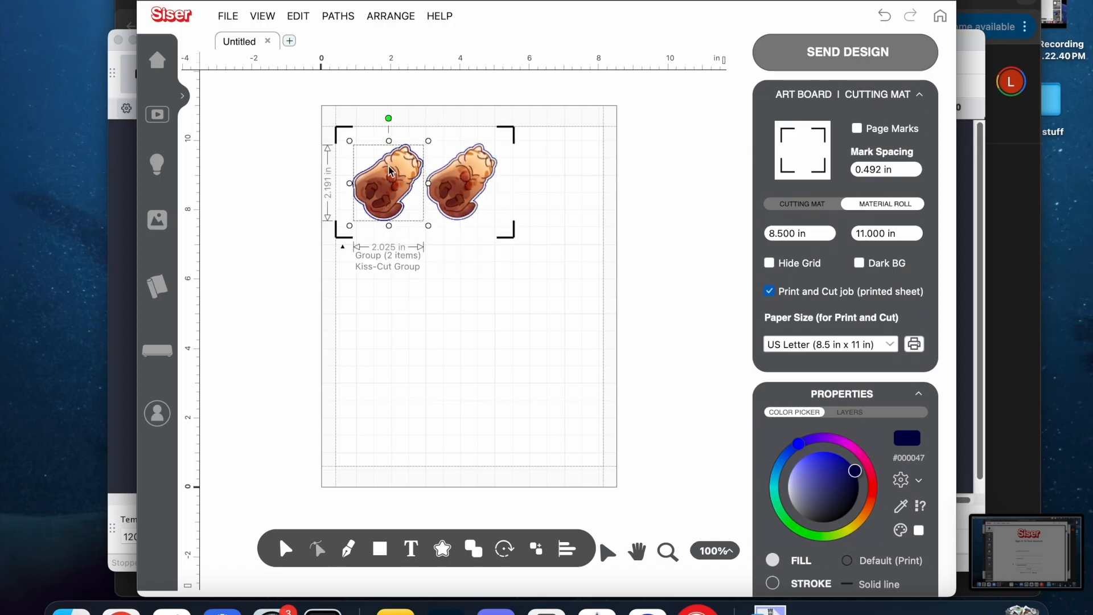
pyautogui.moveTo(390, 168); pyautogui.dragTo(539, 166)
pyautogui.click(539, 277)
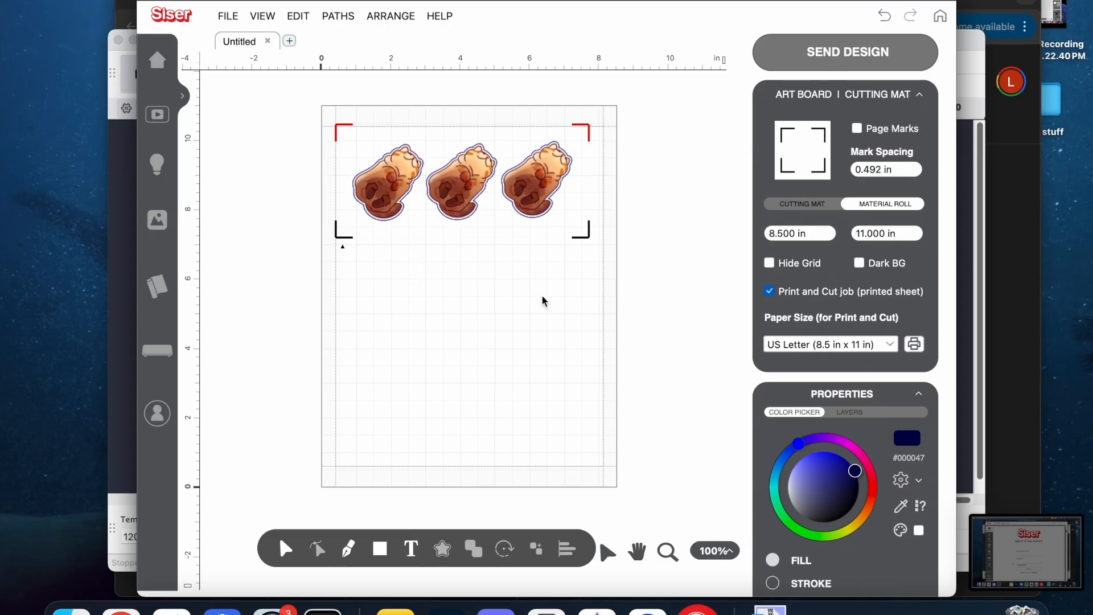
# Align the three stickers along their bottom edges and space them evenly apart.
pyautogui.moveTo(541, 273); pyautogui.dragTo(350, 143)
pyautogui.click(568, 548)
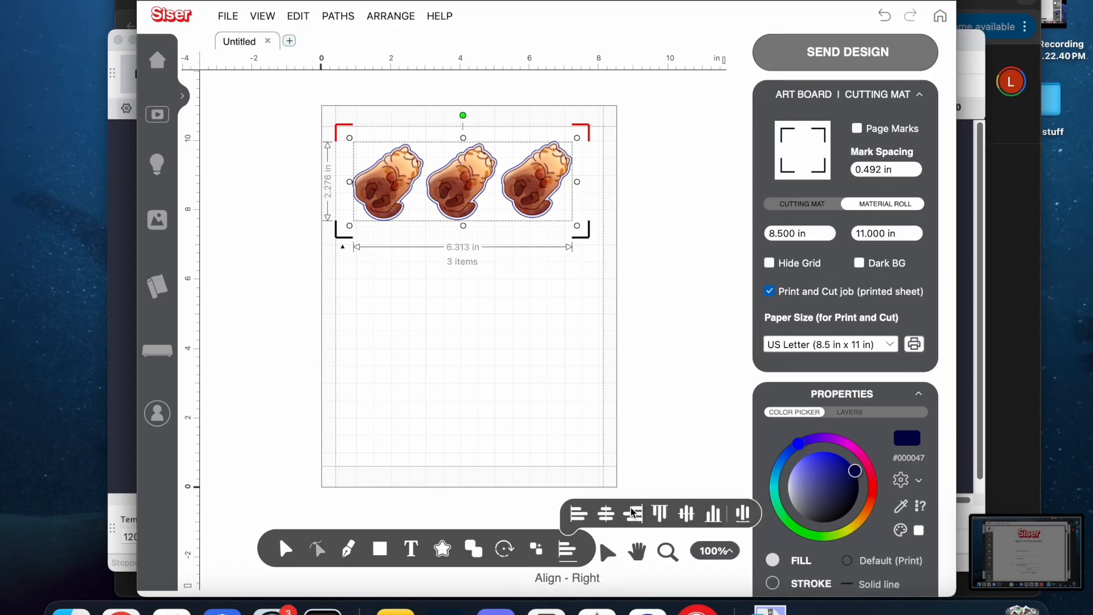
pyautogui.click(713, 515)
pyautogui.click(567, 549)
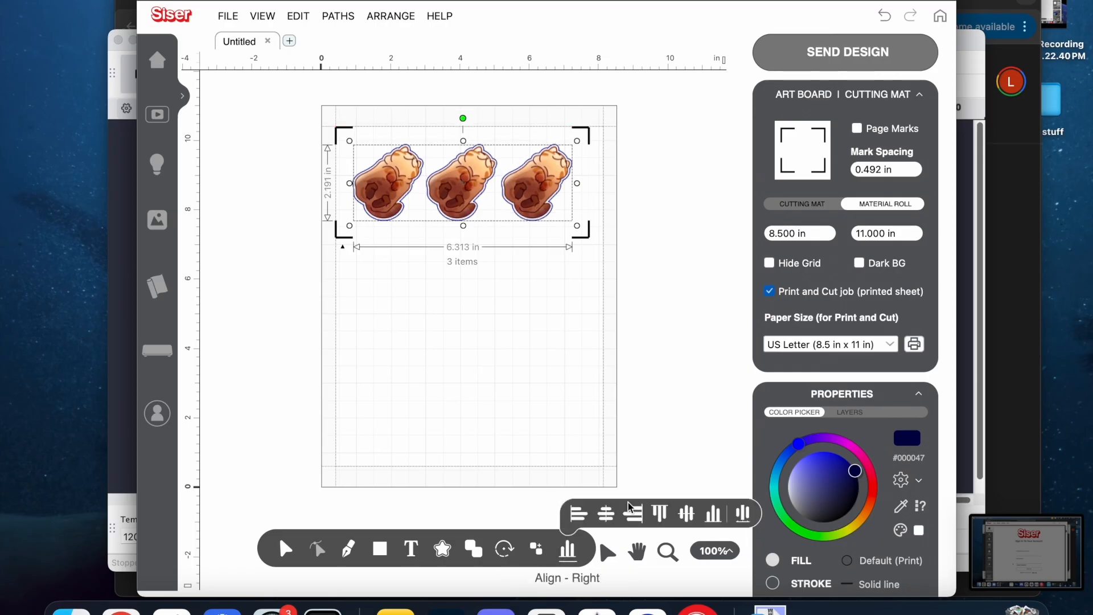
pyautogui.click(567, 548)
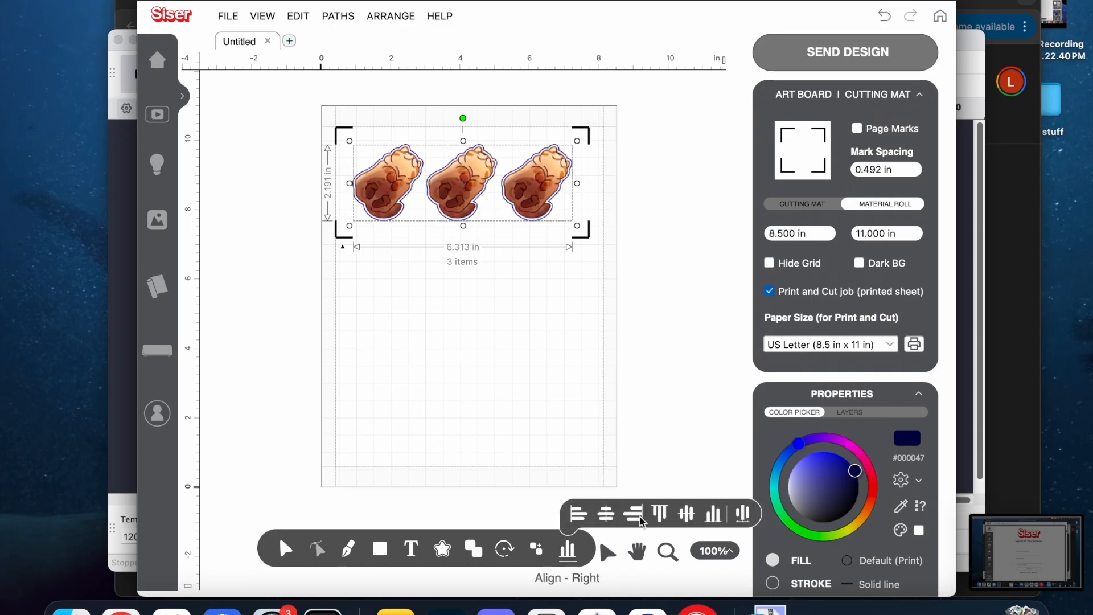
pyautogui.click(737, 517)
pyautogui.click(660, 314)
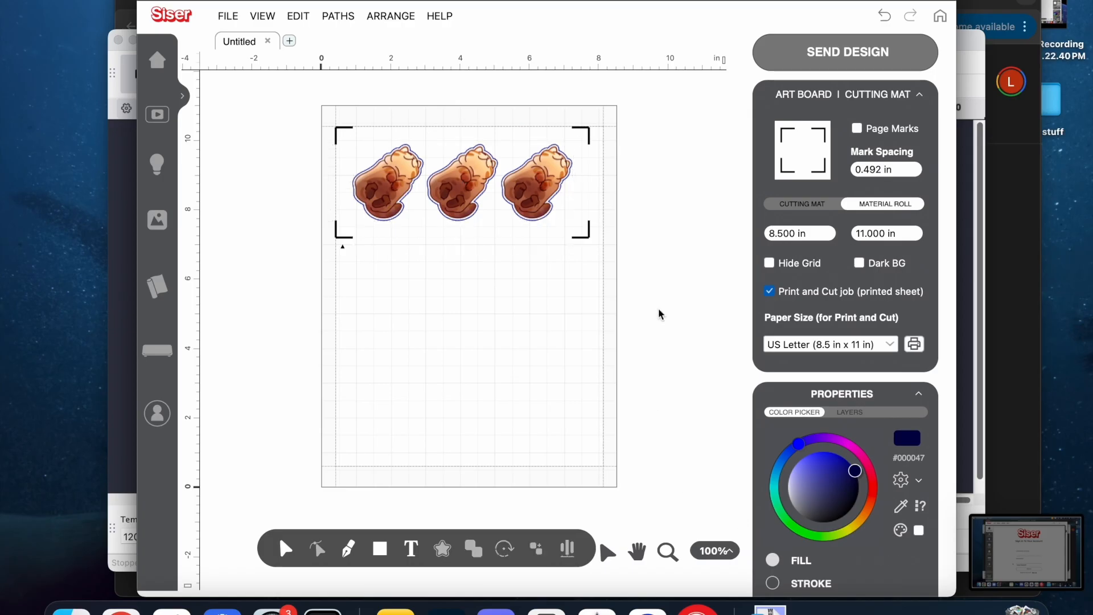
# Duplicate the row of three stickers down the page to make four rows.
pyautogui.moveTo(572, 284); pyautogui.dragTo(359, 71)
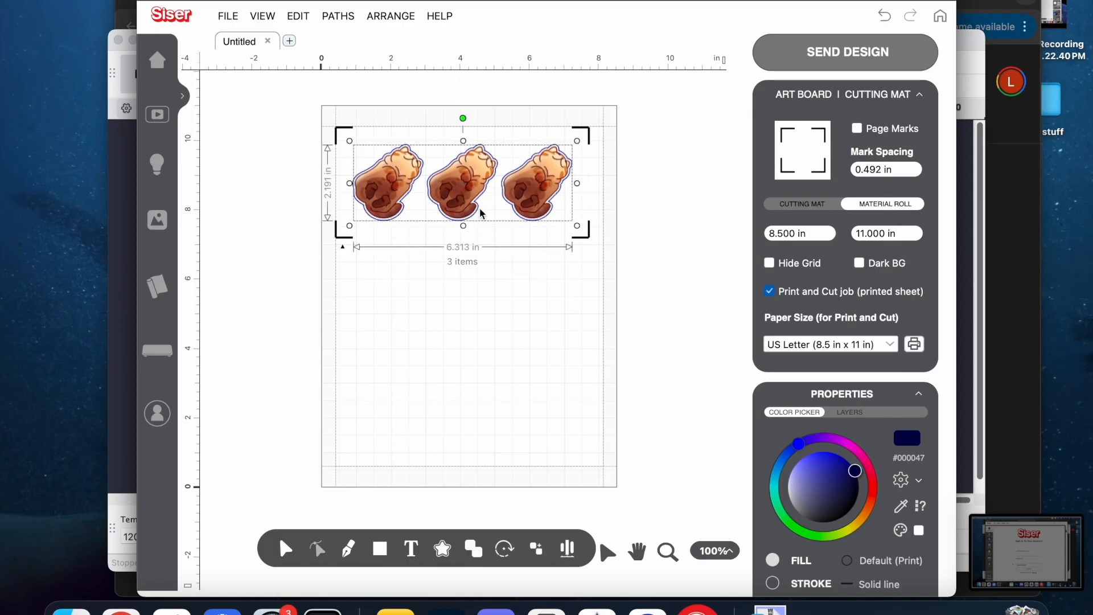
pyautogui.moveTo(460, 190); pyautogui.dragTo(459, 272)
pyautogui.click(459, 198)
pyautogui.moveTo(461, 203); pyautogui.dragTo(470, 421)
pyautogui.click(494, 422)
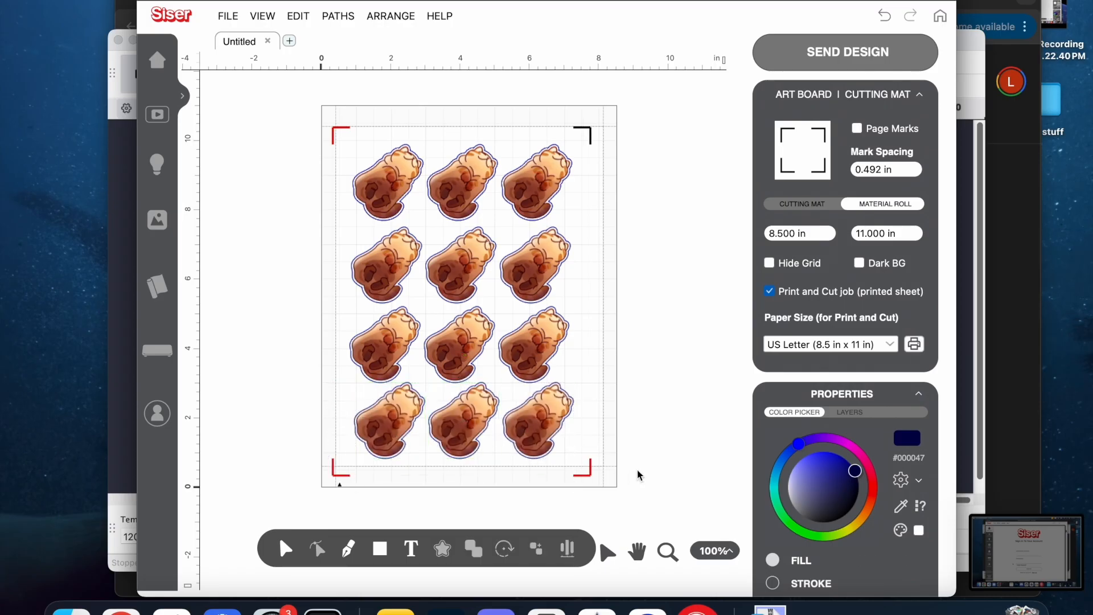
# Move the bottom row up inside the margin and shift the leftmost stickers of the second and third rows inward.
pyautogui.moveTo(608, 450); pyautogui.dragTo(364, 411)
pyautogui.moveTo(555, 390); pyautogui.dragTo(556, 372)
pyautogui.click(620, 409)
pyautogui.moveTo(379, 352); pyautogui.dragTo(389, 347)
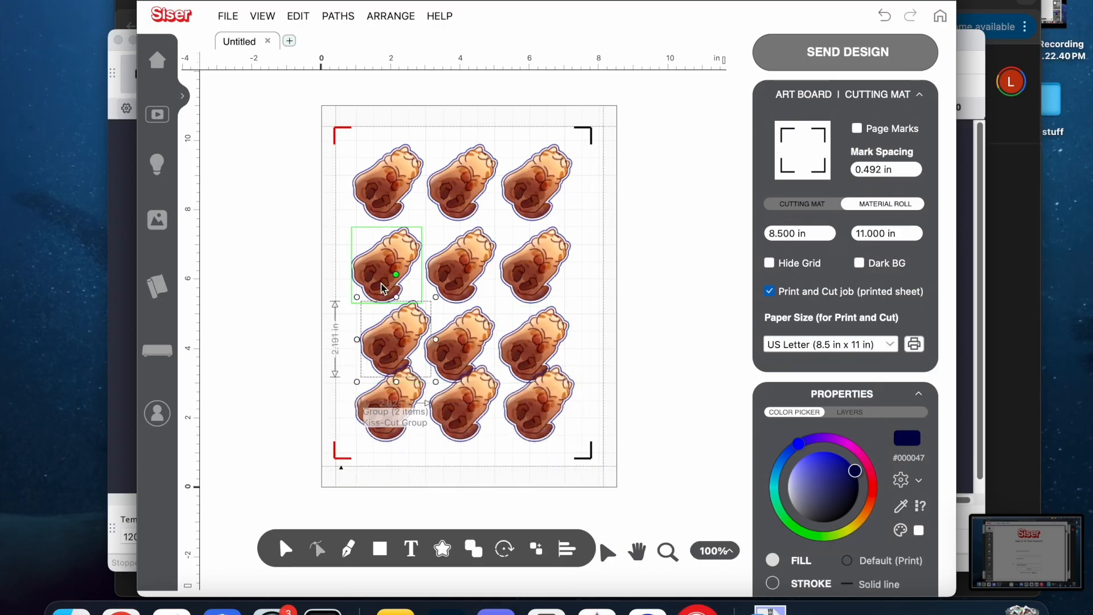
pyautogui.moveTo(383, 288); pyautogui.dragTo(393, 285)
# Distribute the four stickers in the right column evenly in the vertical direction.
pyautogui.moveTo(548, 472); pyautogui.dragTo(535, 154)
pyautogui.click(375, 20)
pyautogui.moveTo(425, 92)
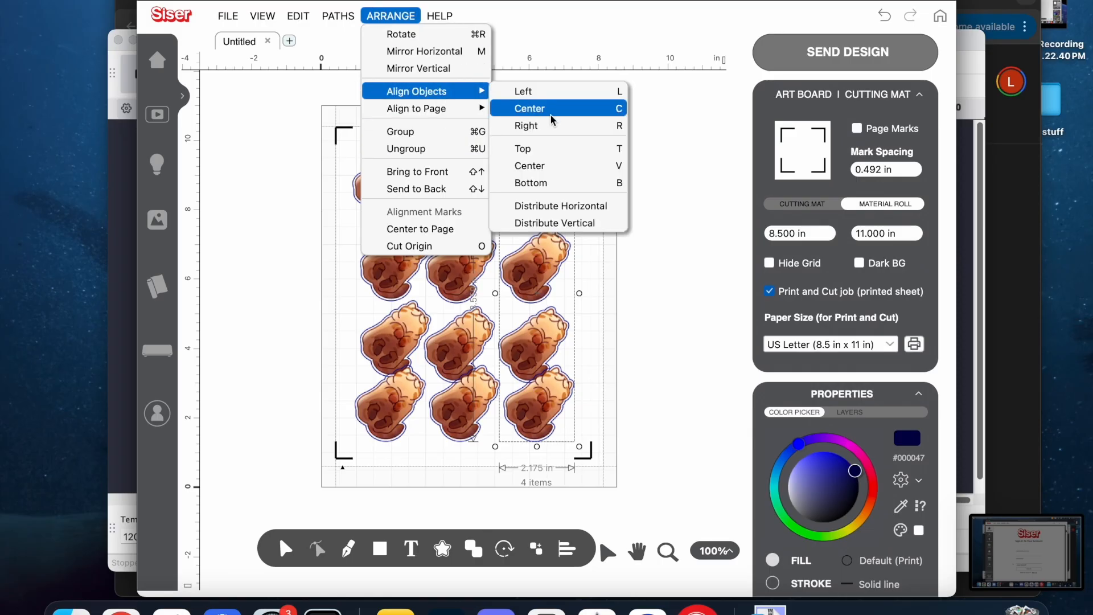
pyautogui.click(573, 223)
# Distribute the four stickers in the middle column evenly in the vertical direction.
pyautogui.moveTo(550, 538)
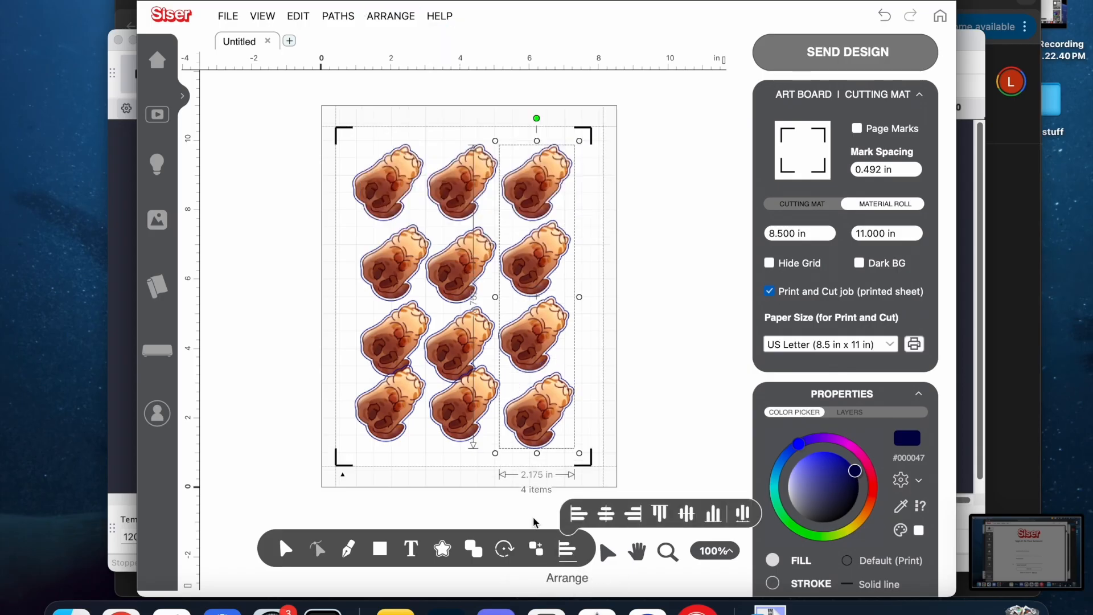
pyautogui.moveTo(463, 477); pyautogui.dragTo(483, 174)
pyautogui.click(398, 17)
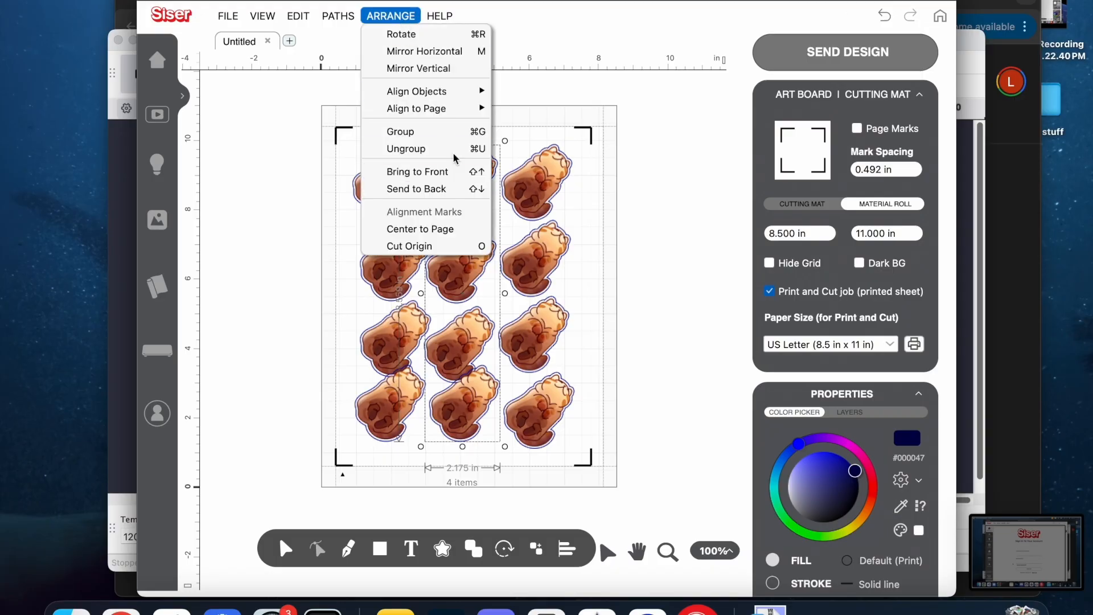
pyautogui.moveTo(451, 110)
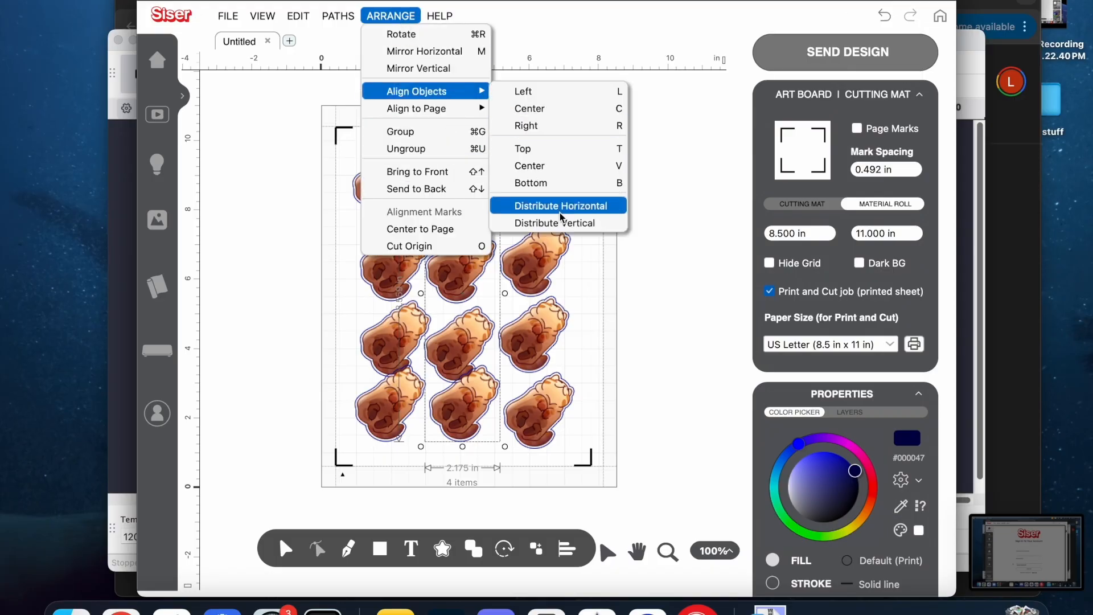
pyautogui.click(555, 222)
# Line up the stickers in the left column and distribute them evenly in the vertical direction.
pyautogui.click(404, 484)
pyautogui.moveTo(404, 480); pyautogui.dragTo(403, 122)
pyautogui.click(364, 21)
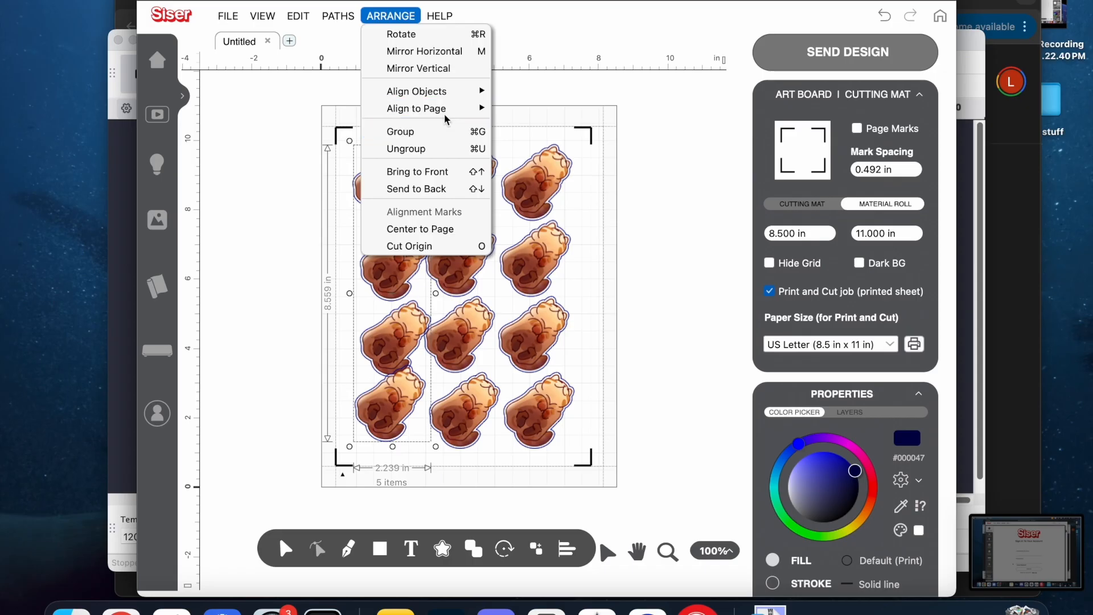
pyautogui.click(561, 182)
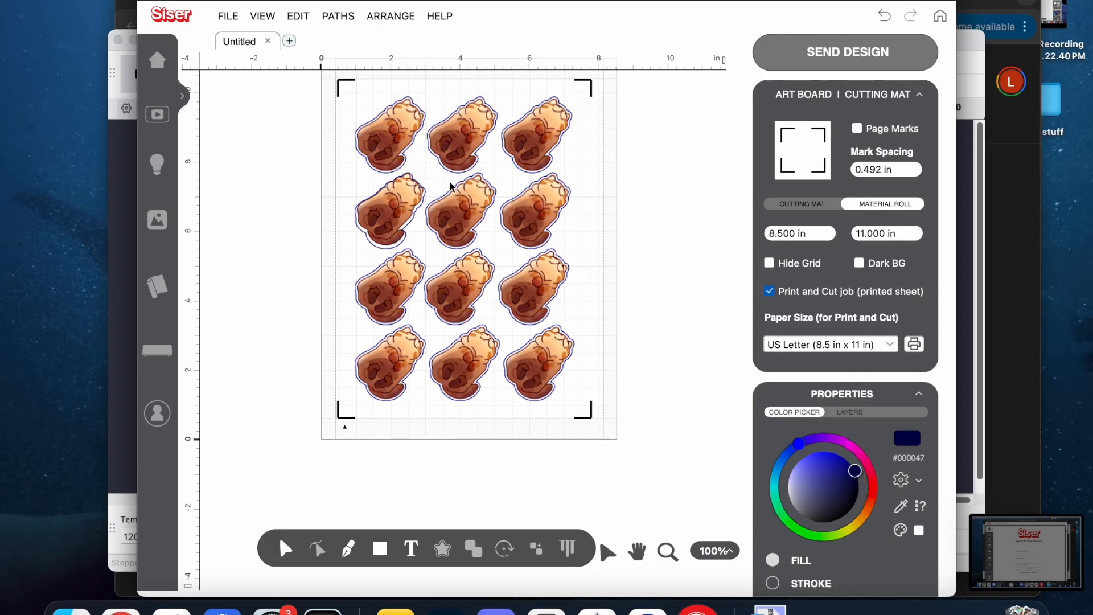
# Import Untitled_Artwork 96.png from the blobcats folder as Print and Cut artwork, keeping the background mask tolerance at 25.
pyautogui.click(256, 87)
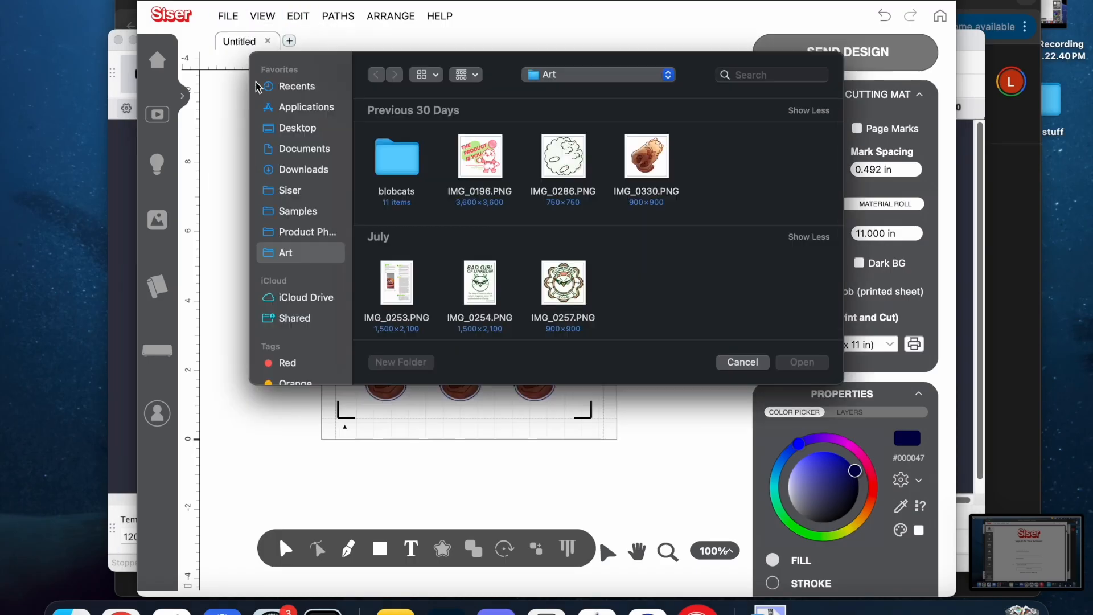
pyautogui.doubleClick(414, 154)
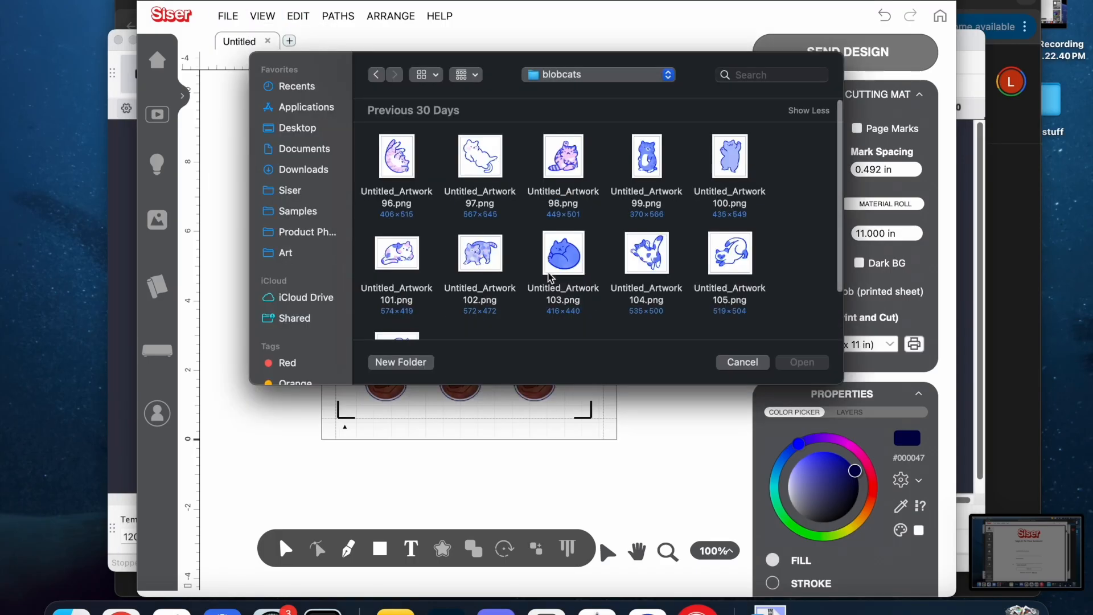
pyautogui.doubleClick(399, 167)
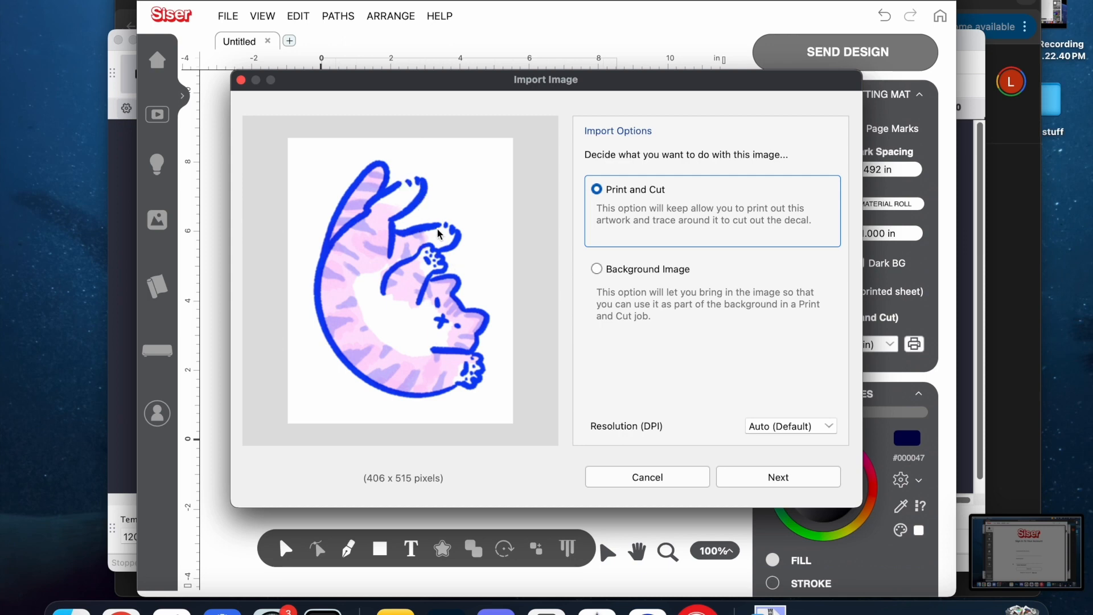
pyautogui.click(744, 471)
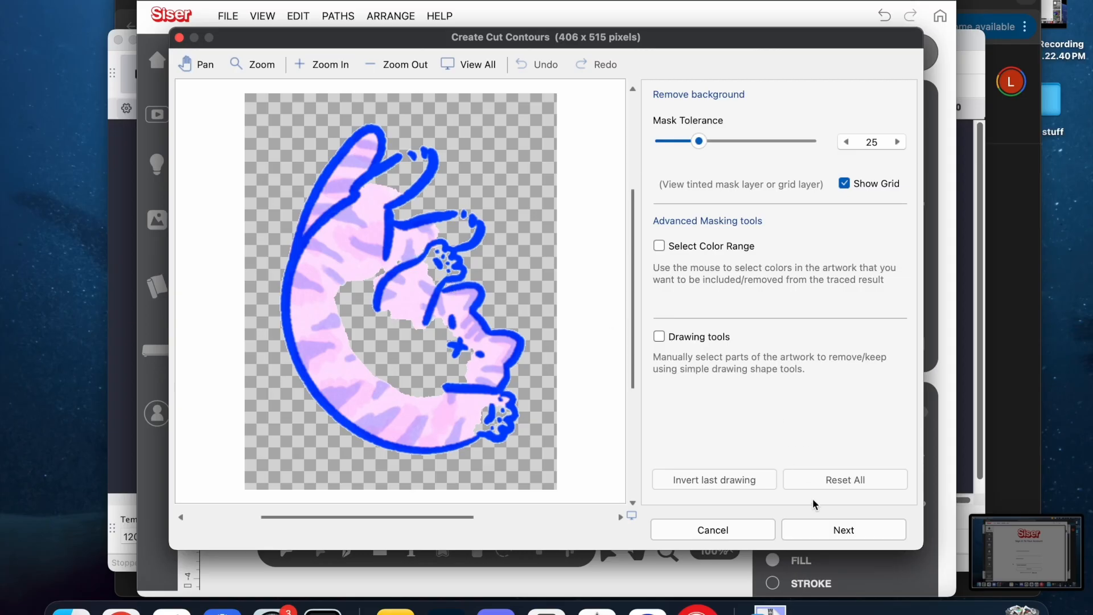
pyautogui.click(830, 529)
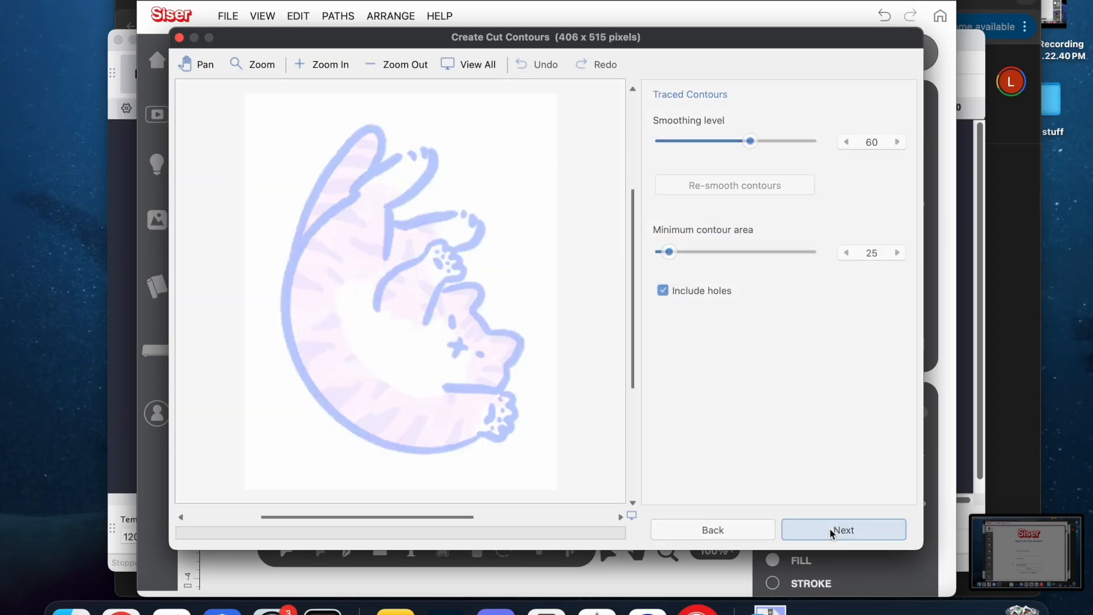
# Finish the cat's cut contour without holes, using the lowest minimum contour area and a contour offset of 23.
pyautogui.click(666, 290)
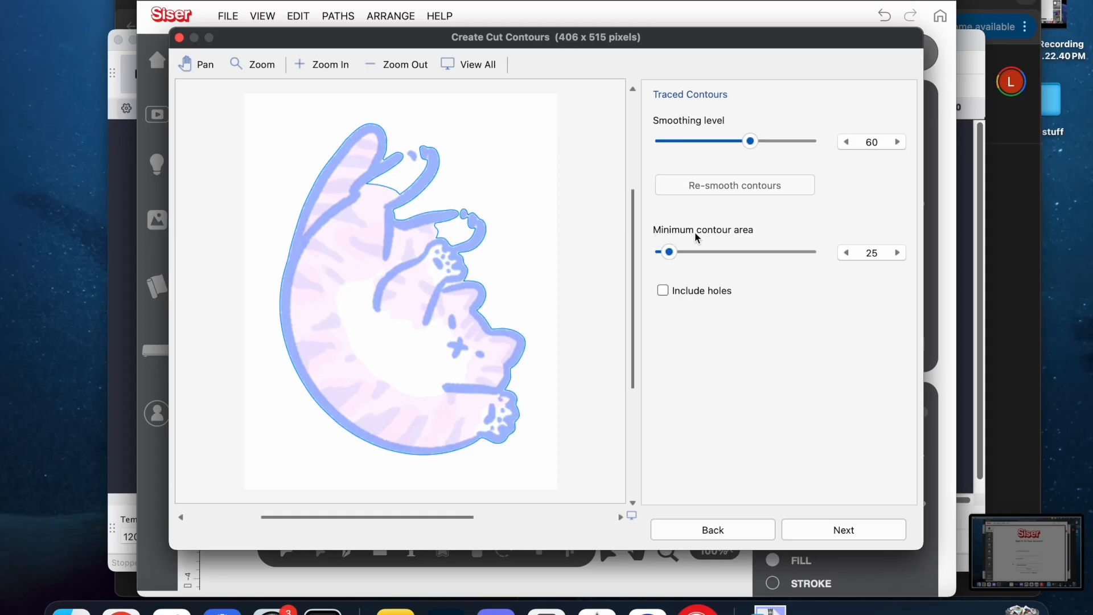
pyautogui.moveTo(668, 252); pyautogui.dragTo(639, 256)
pyautogui.click(803, 530)
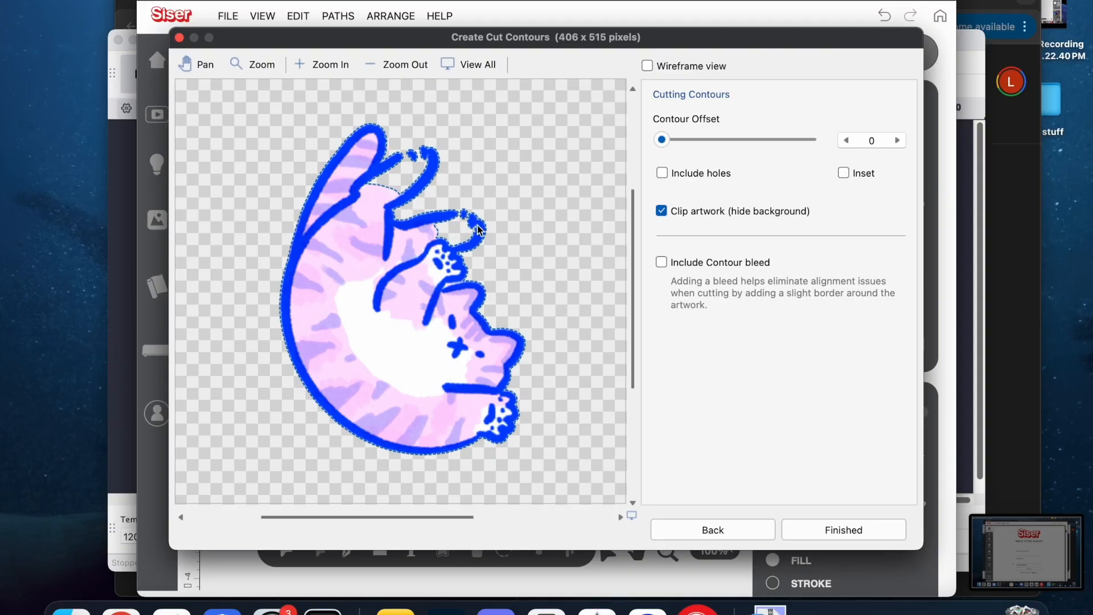
pyautogui.moveTo(662, 142); pyautogui.dragTo(698, 148)
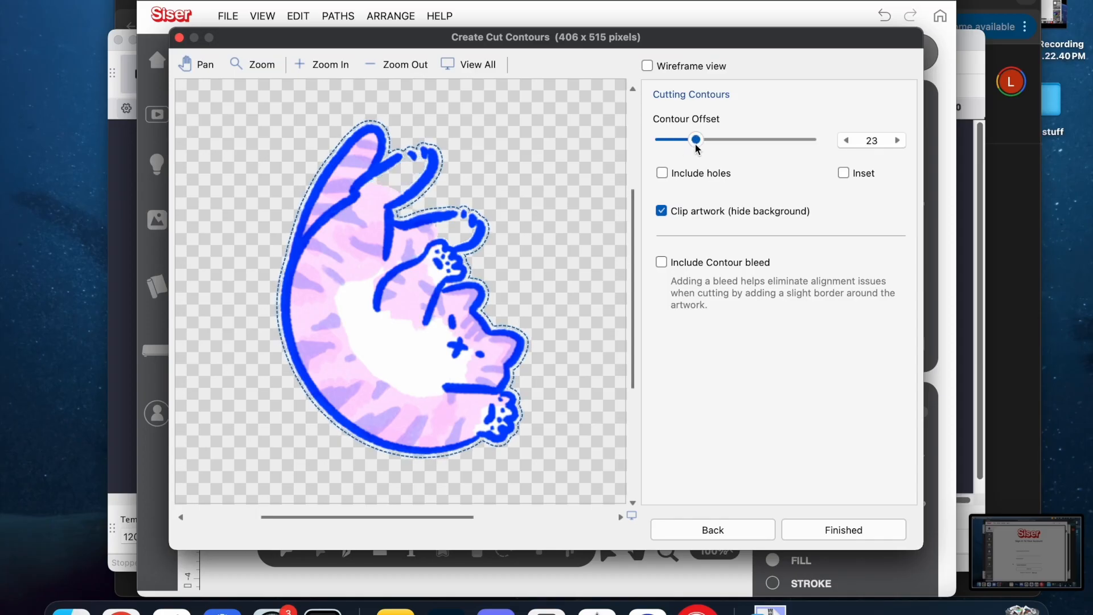
pyautogui.click(811, 534)
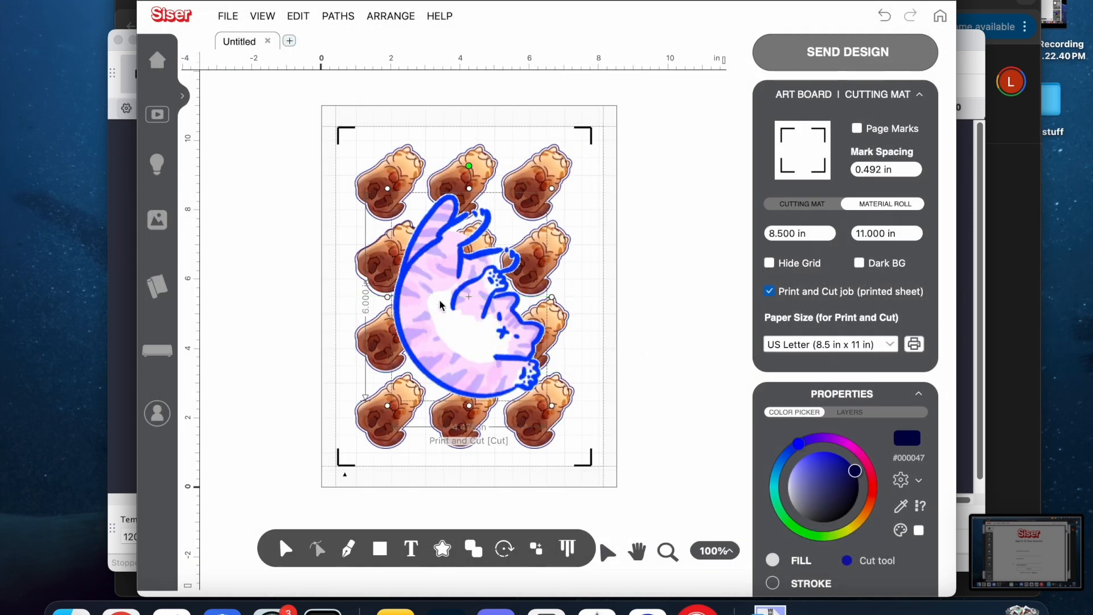
# Move the imported cat off the page and scale it down to about 0.93 by 1.24 in beside the sheet.
pyautogui.moveTo(439, 299); pyautogui.dragTo(656, 282)
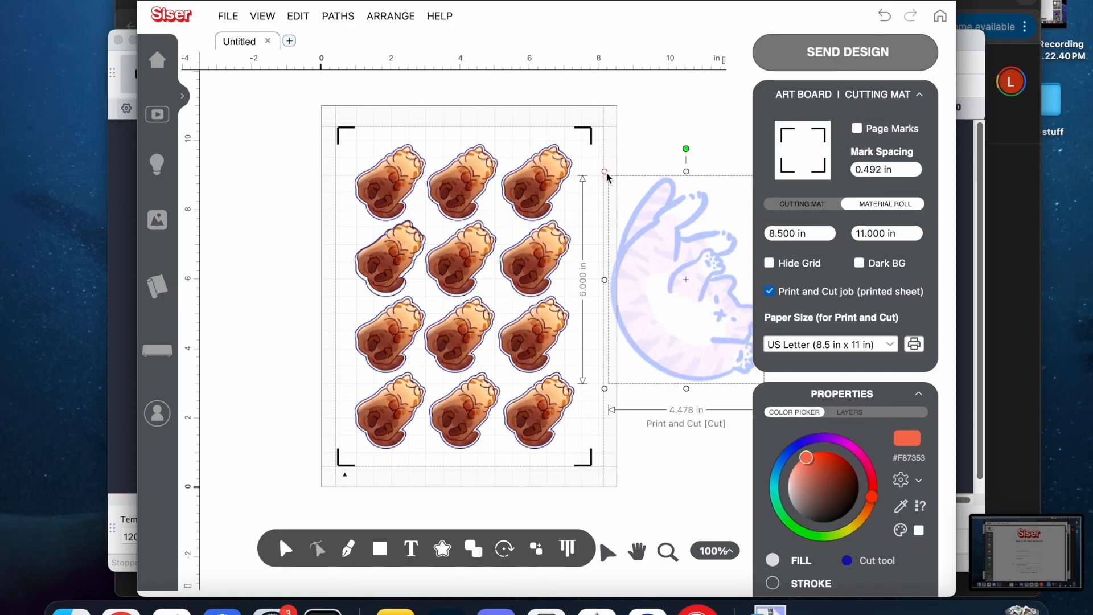
pyautogui.moveTo(605, 172); pyautogui.dragTo(716, 350)
pyautogui.moveTo(742, 367); pyautogui.dragTo(645, 247)
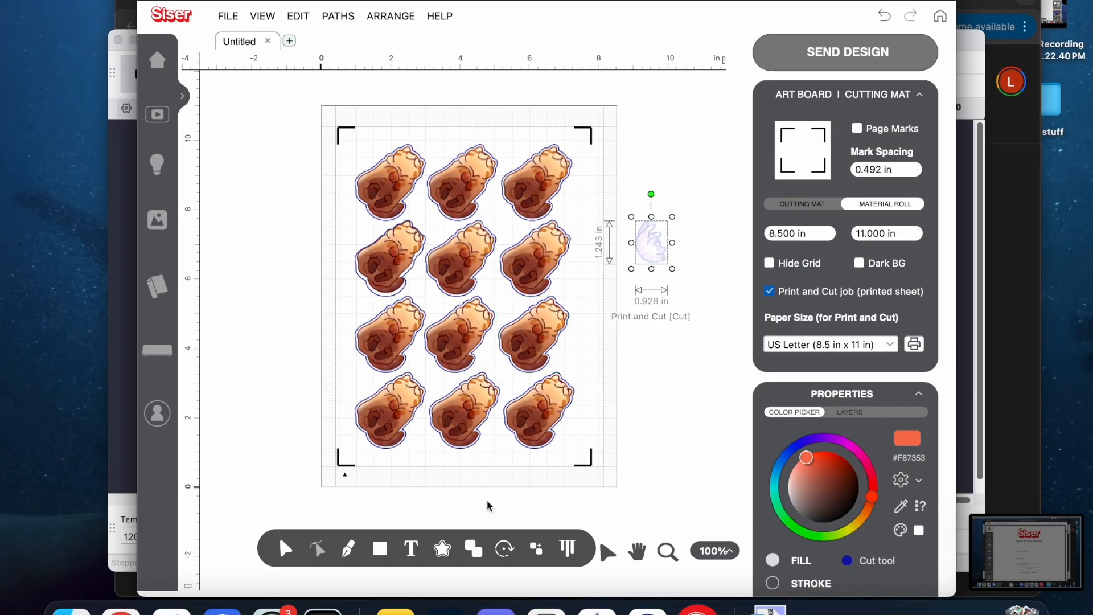
# Build a Print and Cut Logo contour around the small cat with a 0.015 in offset and round corners.
pyautogui.click(441, 550)
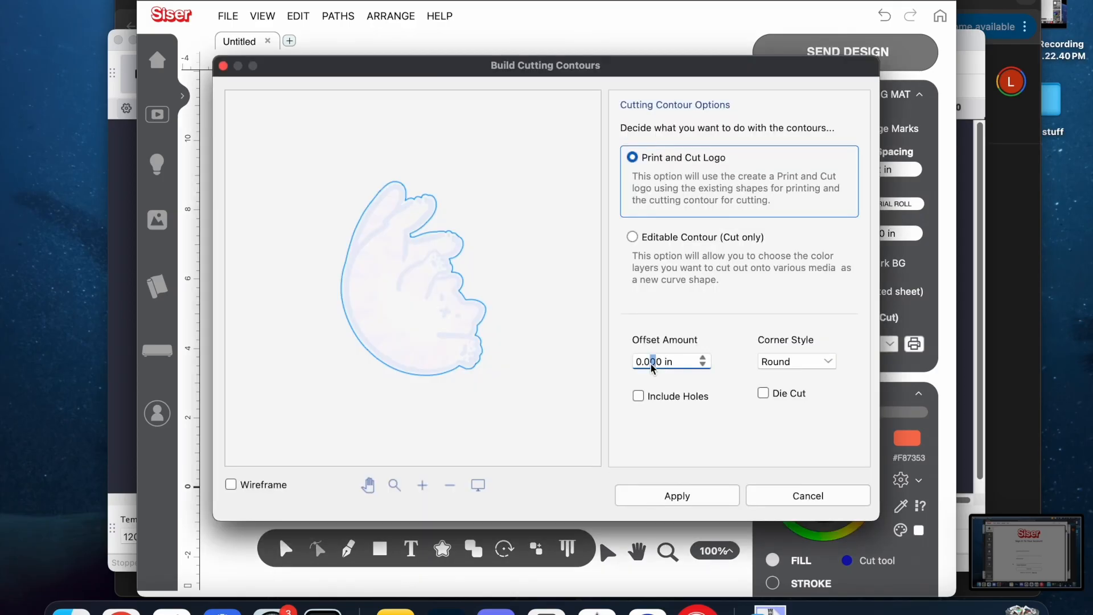
pyautogui.write('1')
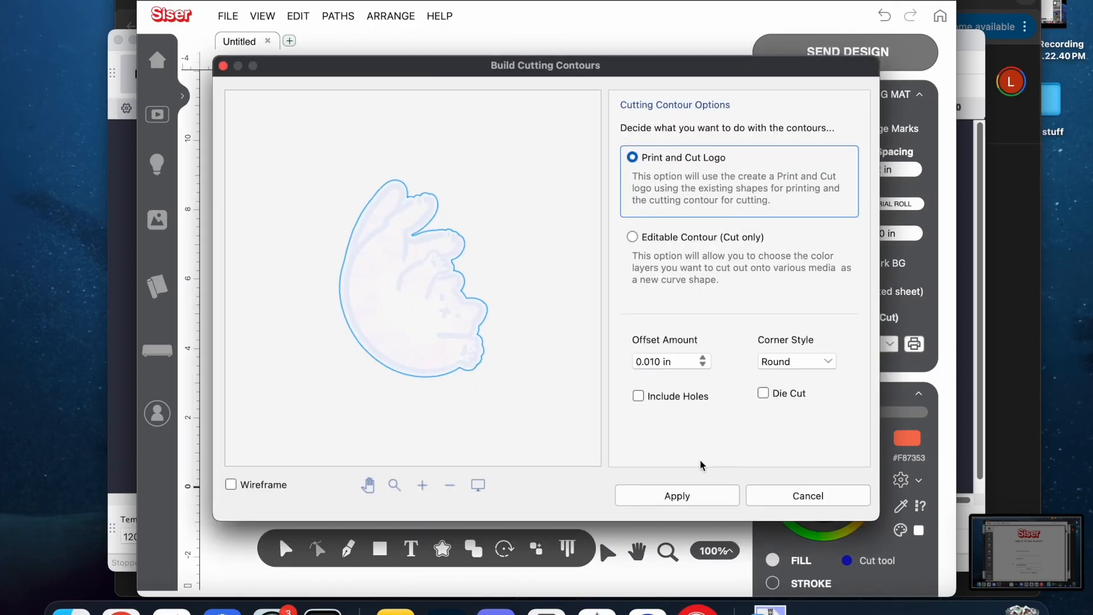
pyautogui.click(664, 362)
pyautogui.press('BackSpace')
pyautogui.write('5')
pyautogui.press('Return')
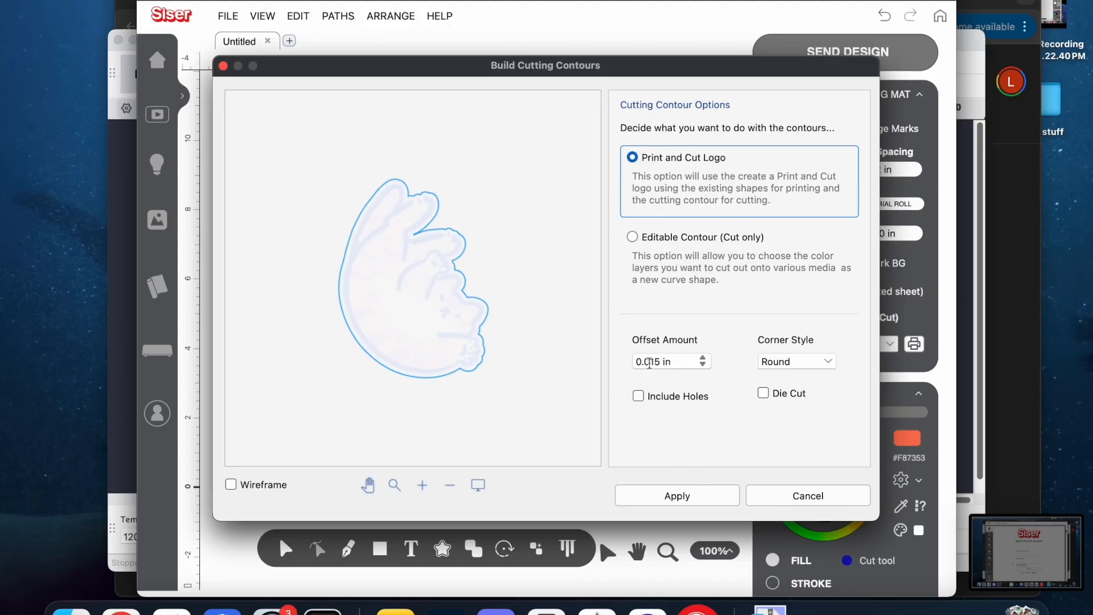
pyautogui.click(678, 493)
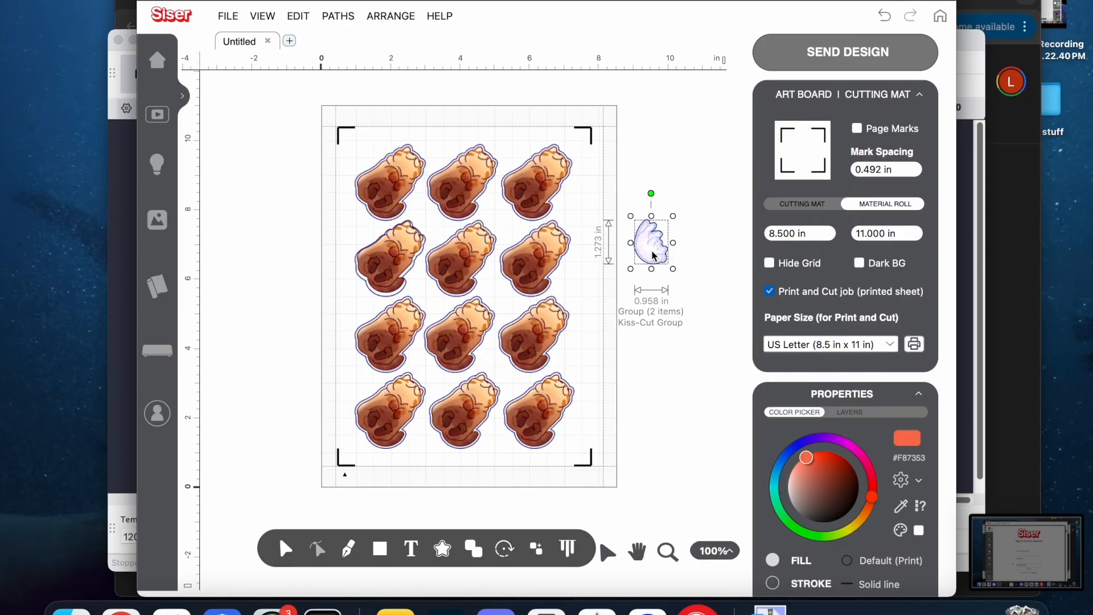
# Place a slightly rotated, reduced copy of the small cat between the middle and right columns' top two rows and remove the off-page original.
pyautogui.moveTo(643, 242); pyautogui.dragTo(497, 218)
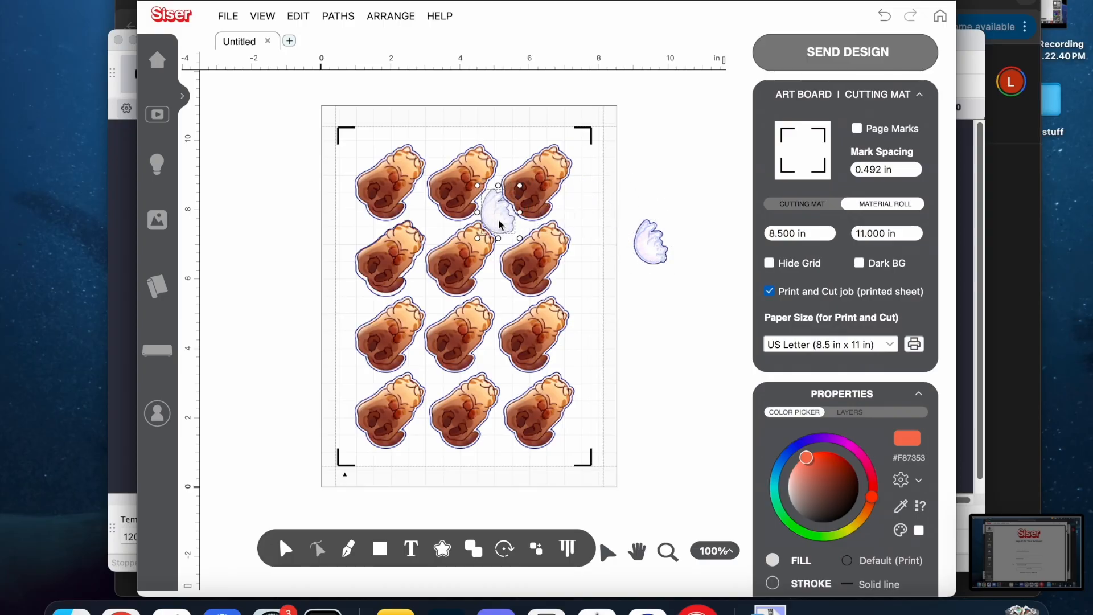
pyautogui.moveTo(498, 165); pyautogui.dragTo(481, 166)
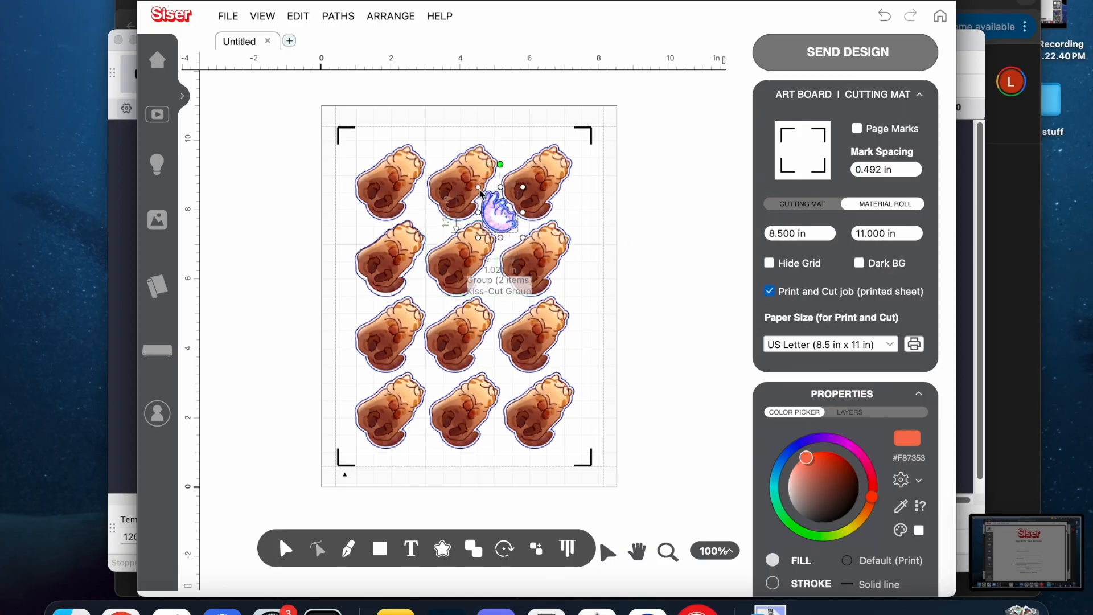
pyautogui.moveTo(481, 190); pyautogui.dragTo(487, 197)
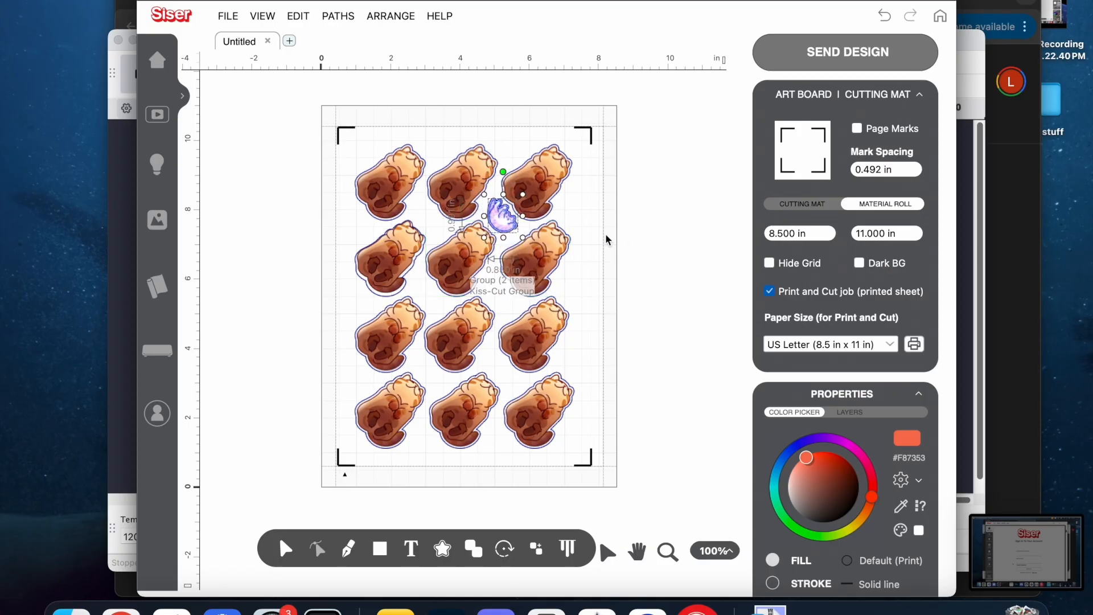
pyautogui.click(672, 249)
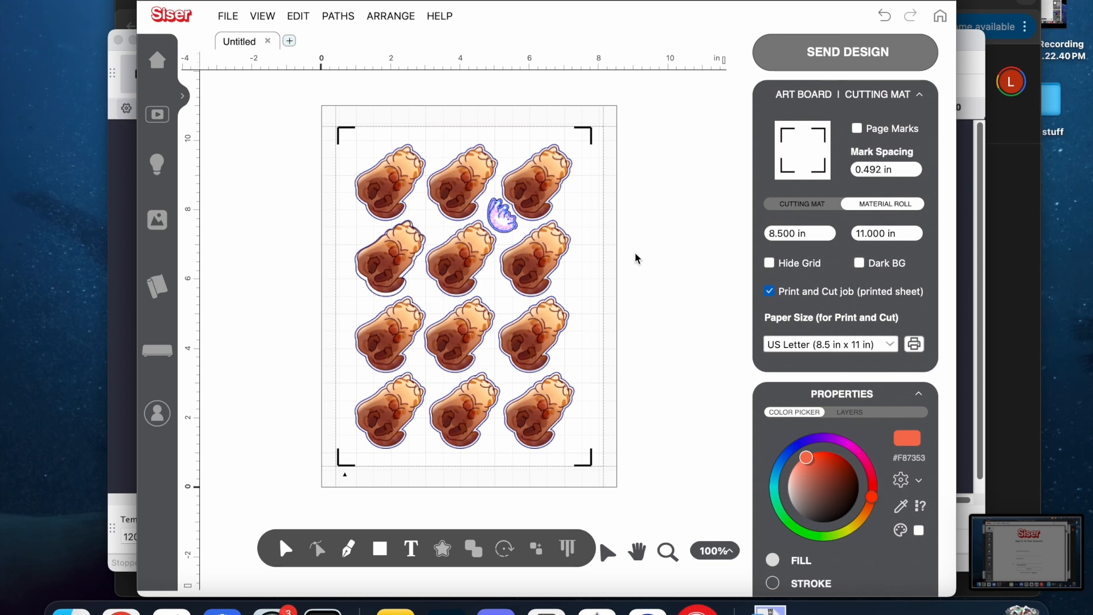
# Duplicate the small cat into the gap between the left and middle columns, level with the first one.
pyautogui.click(500, 220)
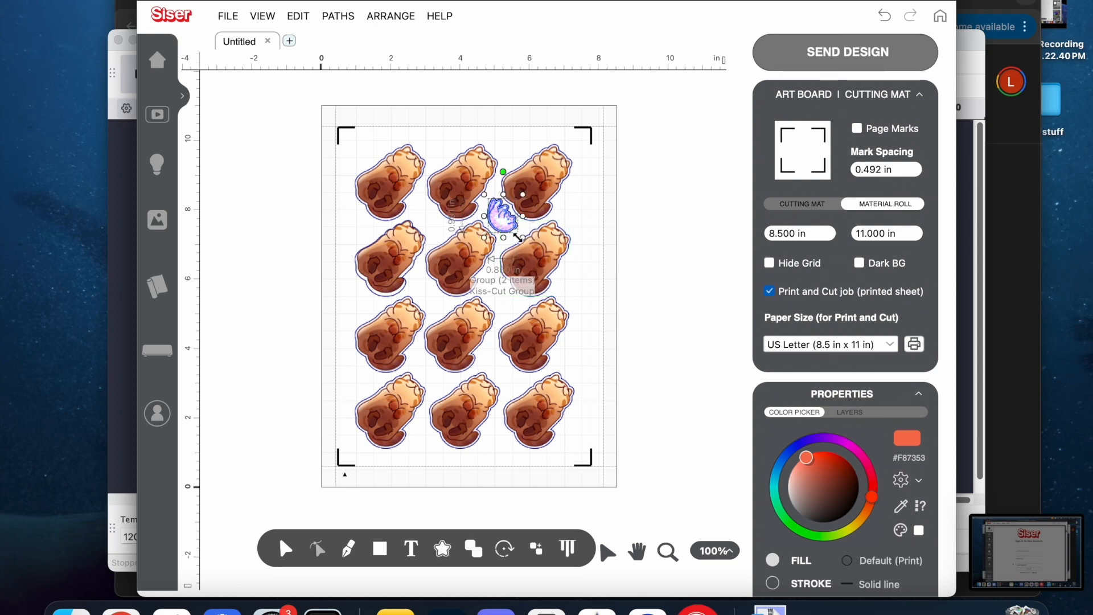
pyautogui.moveTo(506, 227); pyautogui.dragTo(432, 228)
pyautogui.click(617, 271)
# Align the two small cats on their vertical centers and copy the pair down between the second and third sticker rows.
pyautogui.click(512, 223)
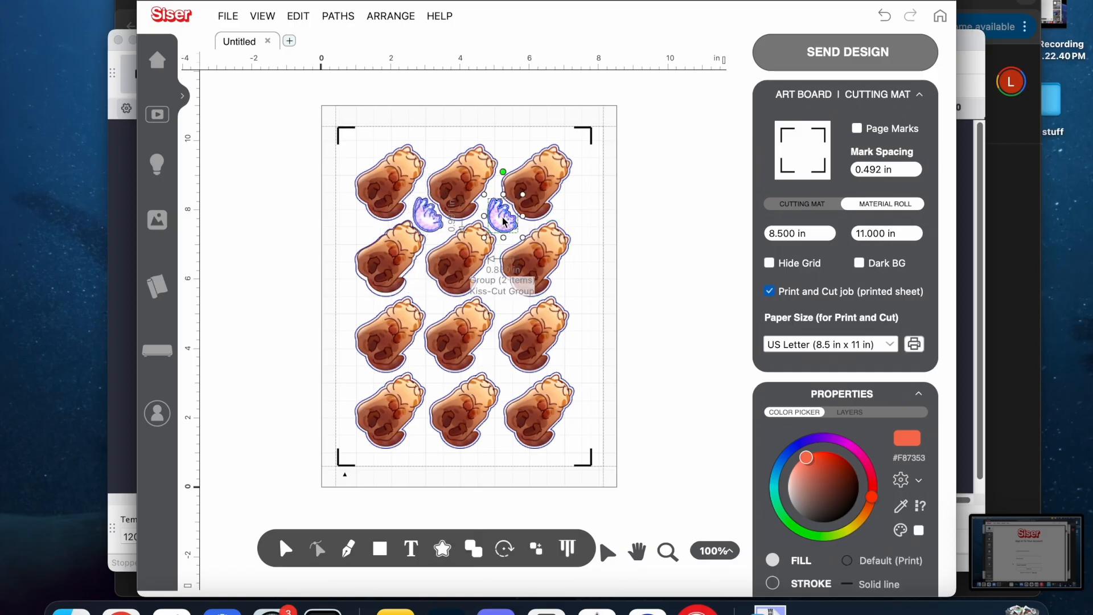
pyautogui.keyDown('shift'); pyautogui.click(424, 229); pyautogui.keyUp('shift')
pyautogui.moveTo(563, 541)
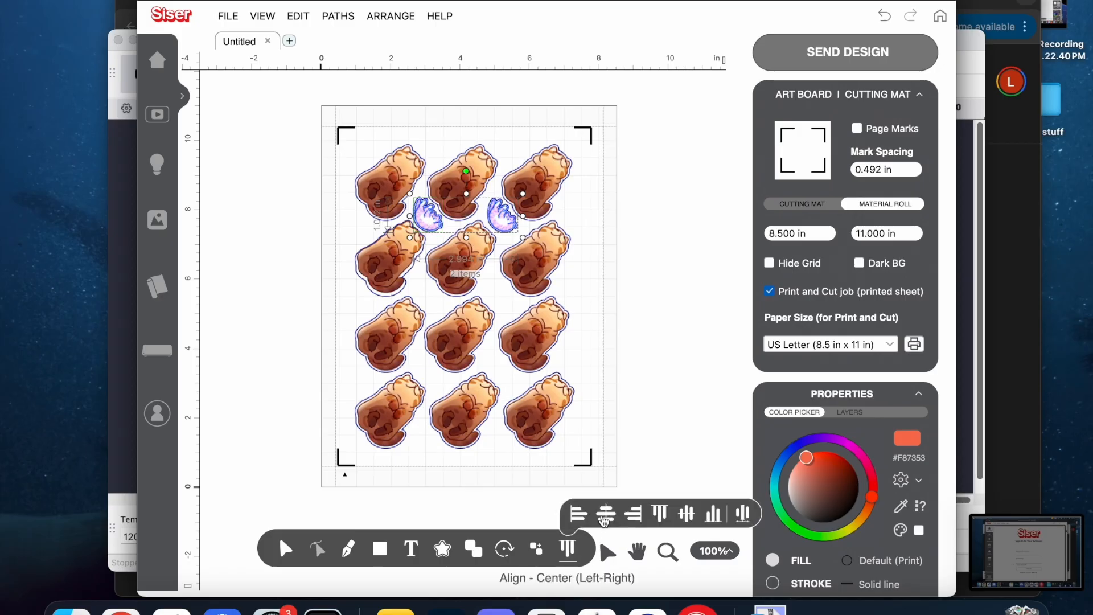
pyautogui.click(687, 514)
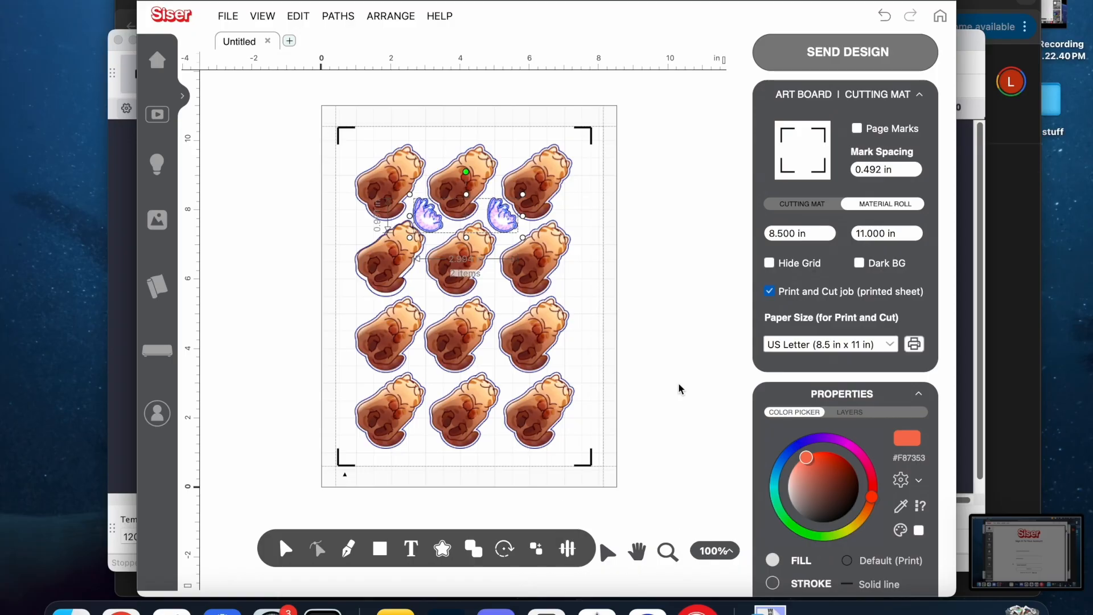
pyautogui.moveTo(429, 221); pyautogui.dragTo(428, 300)
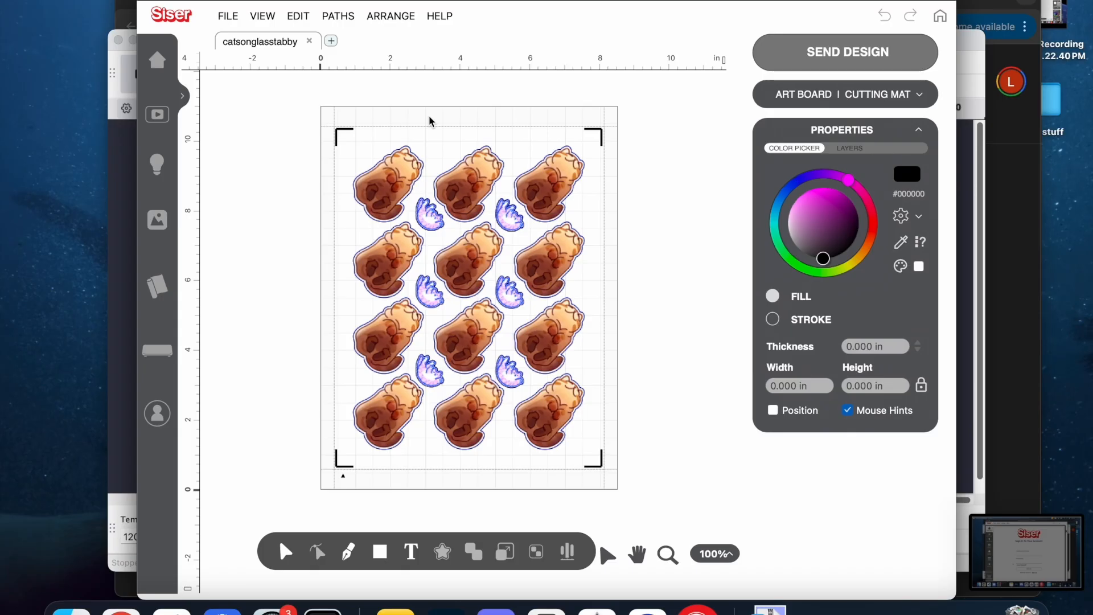
# Center all stickers vertically on the page in the catsonglasstabby design.
pyautogui.press('super+a')
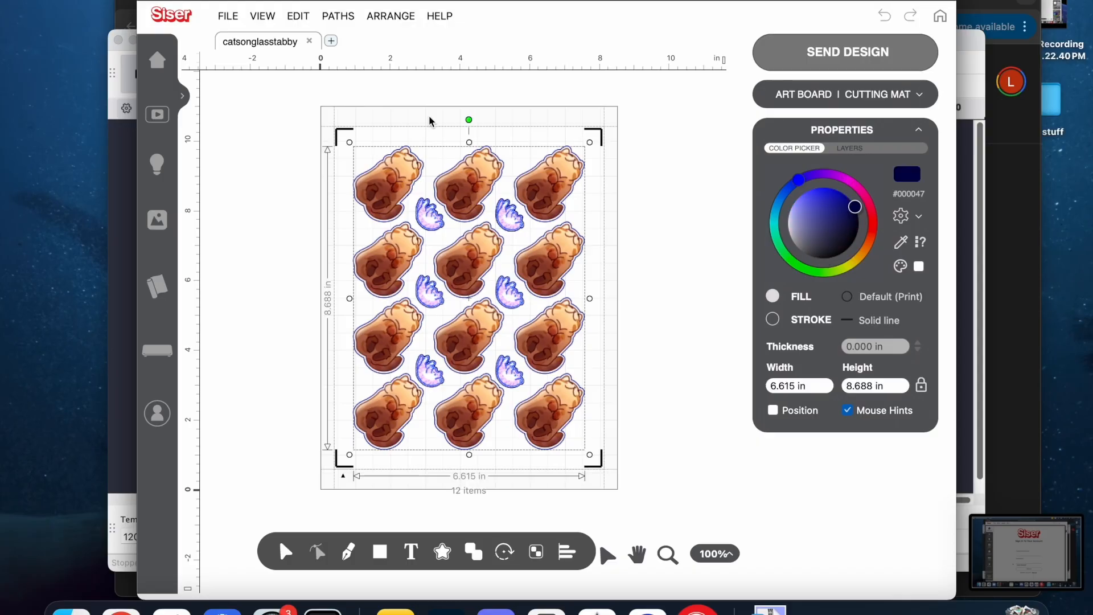
pyautogui.click(402, 17)
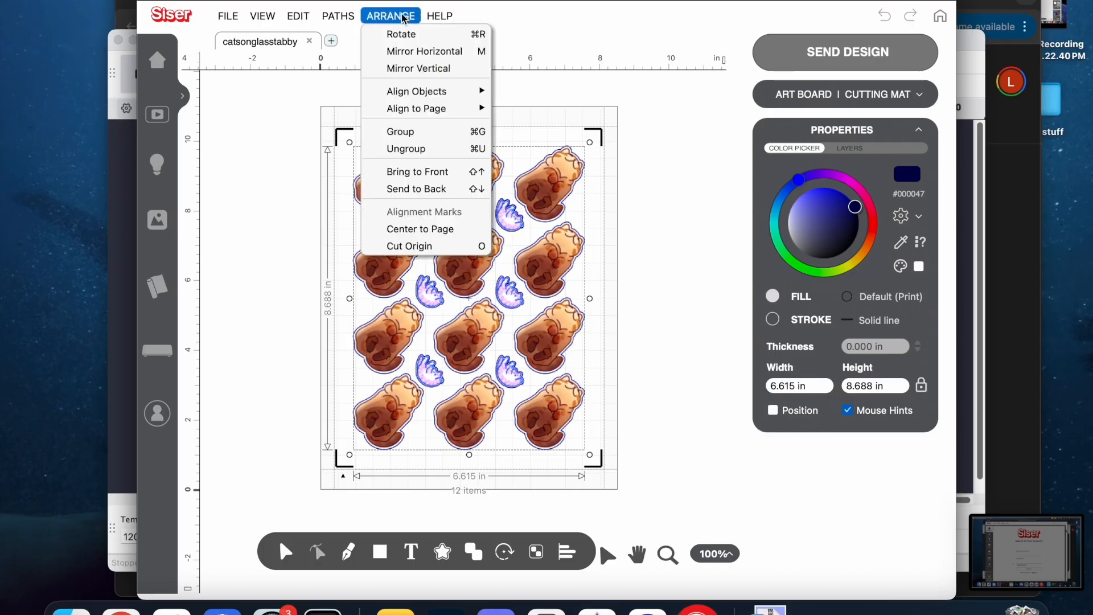
pyautogui.moveTo(418, 110)
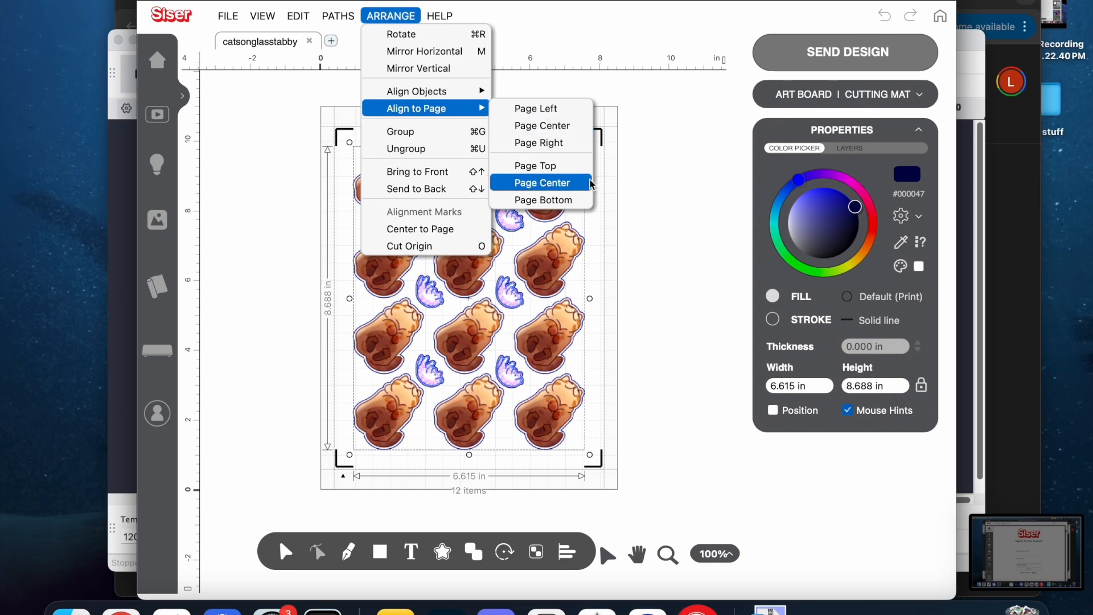
pyautogui.click(570, 182)
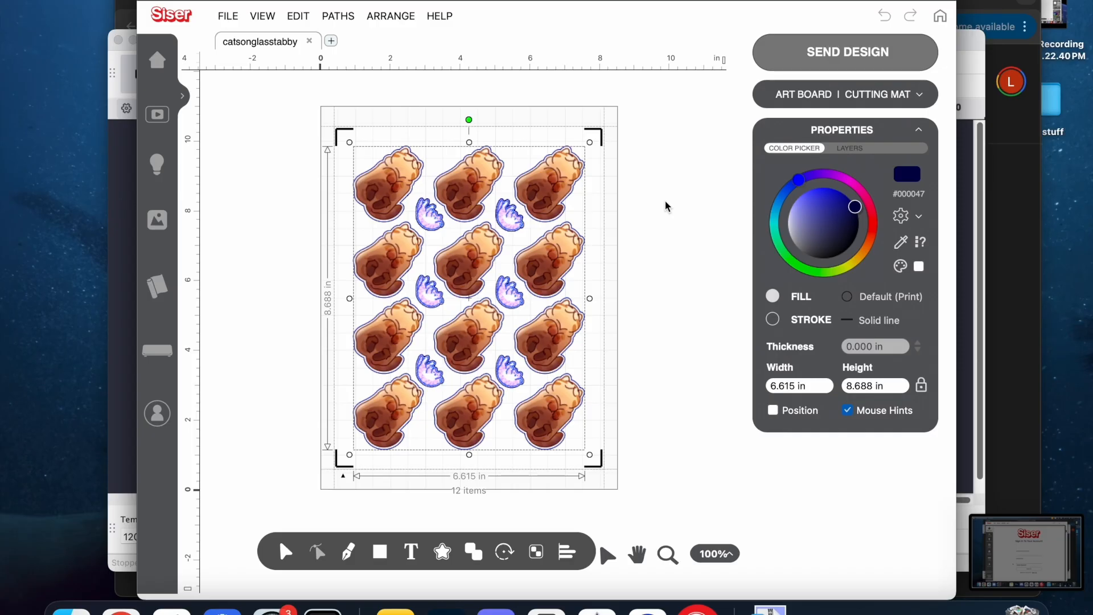
pyautogui.click(667, 208)
# Send all artwork that fits on the page to the print and cut stage and recenter it for printing.
pyautogui.click(782, 40)
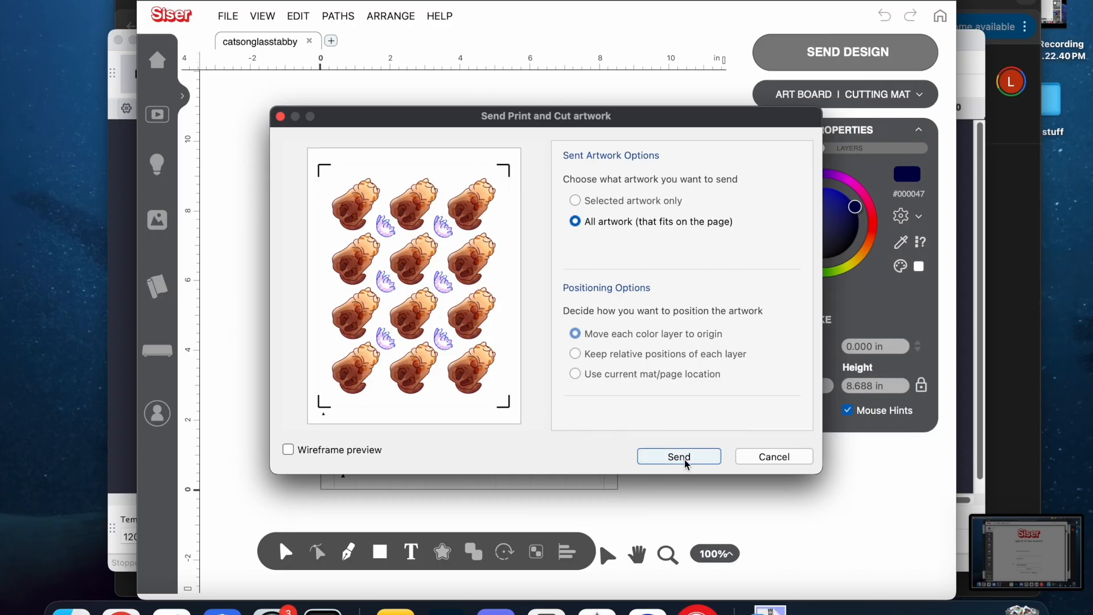
pyautogui.click(680, 458)
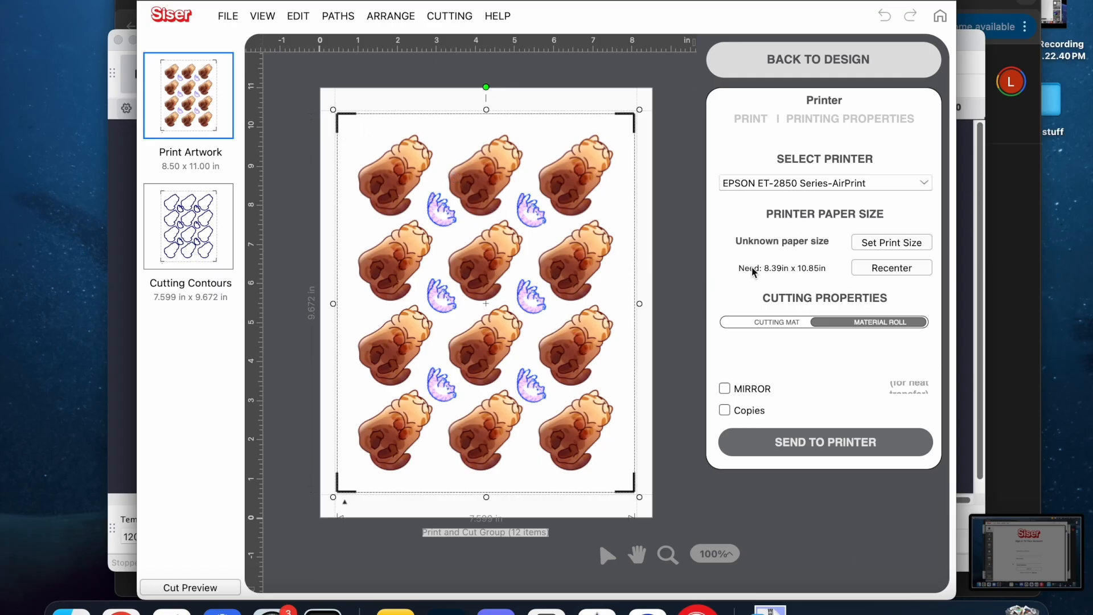
pyautogui.click(872, 269)
pyautogui.click(873, 268)
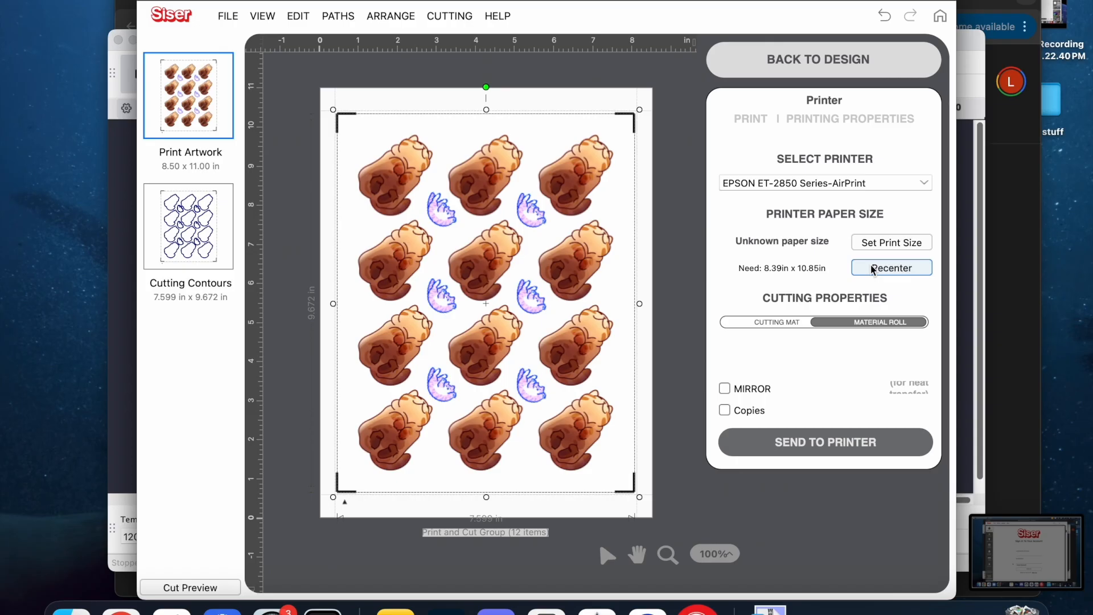